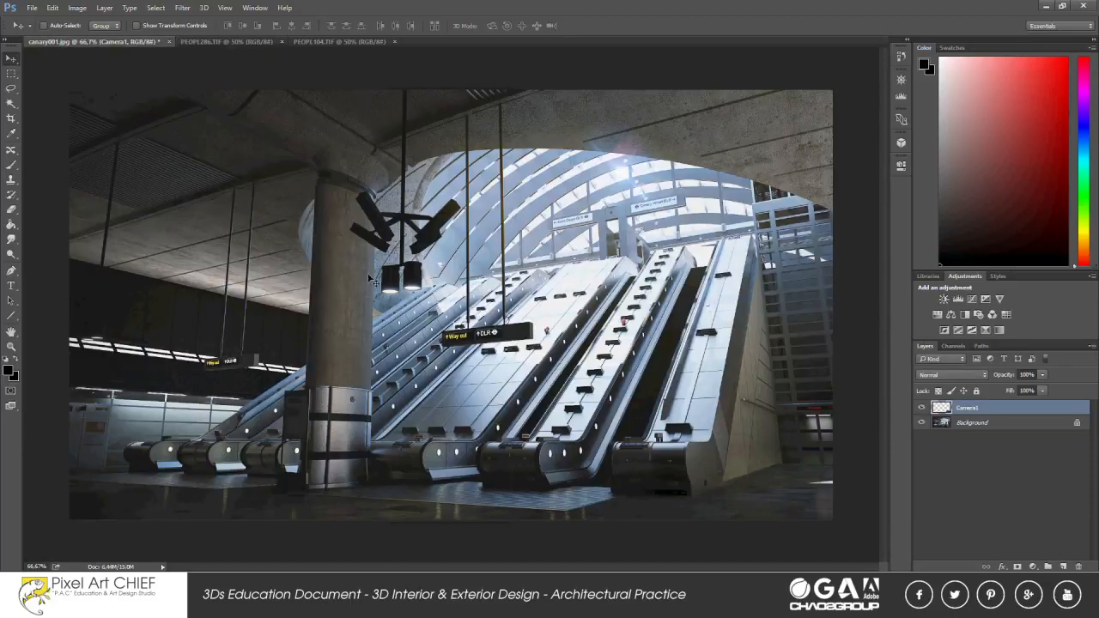
# Make the background of PEOPL286.TIF a regular layer and remove its black backdrop using the Magic Wand with tolerance 1.
pyautogui.click(233, 43)
pyautogui.click(11, 104)
pyautogui.click(495, 140)
pyautogui.rightClick(987, 419)
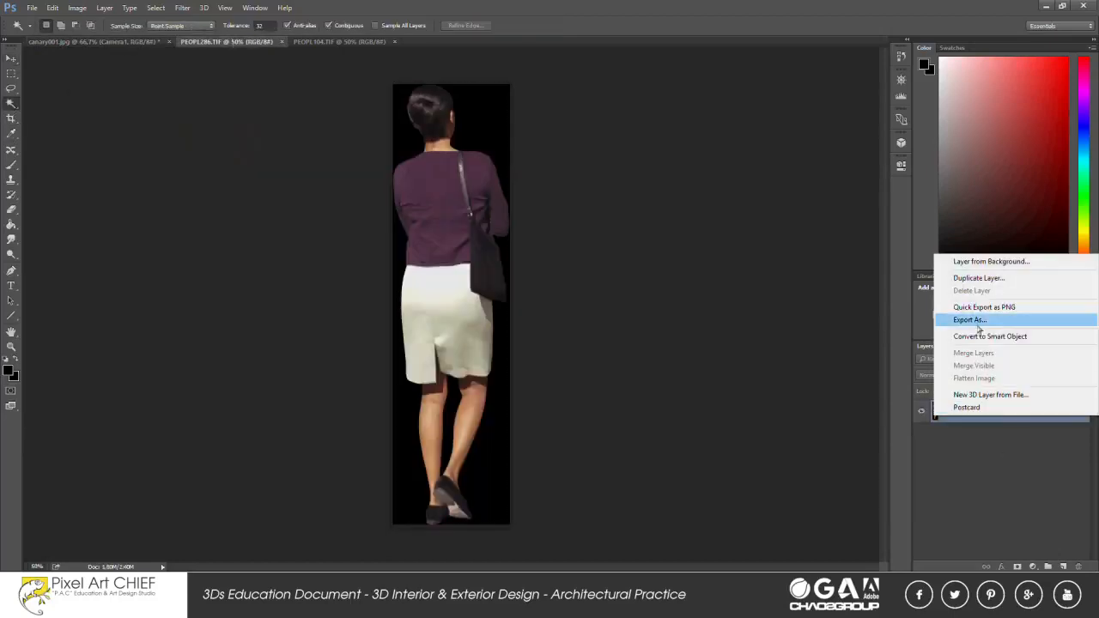
pyautogui.click(989, 261)
pyautogui.click(656, 190)
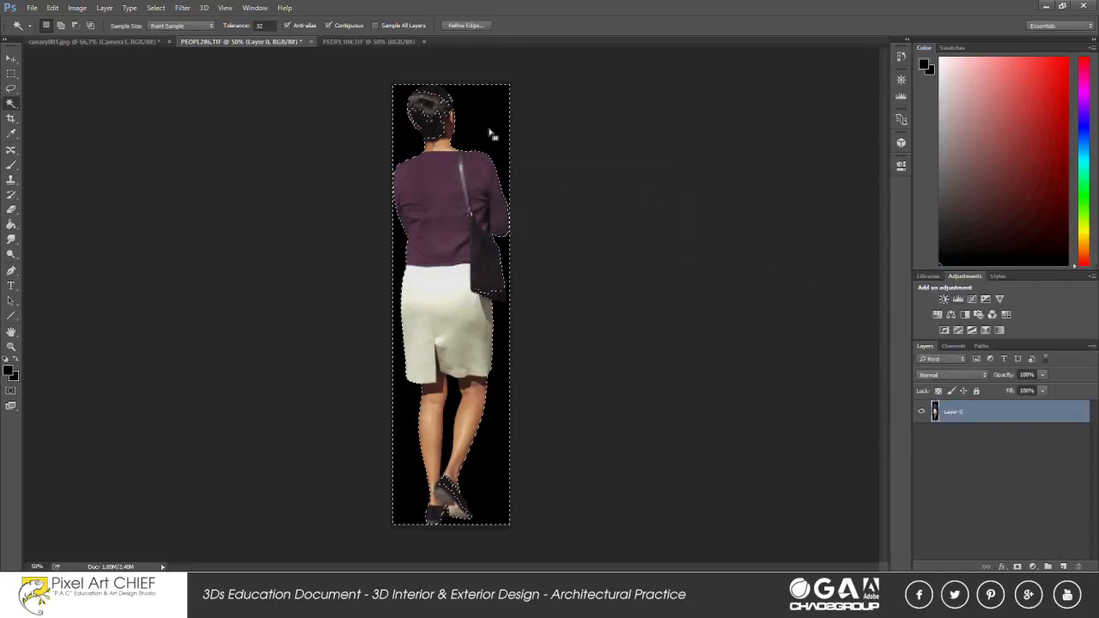
pyautogui.click(472, 118)
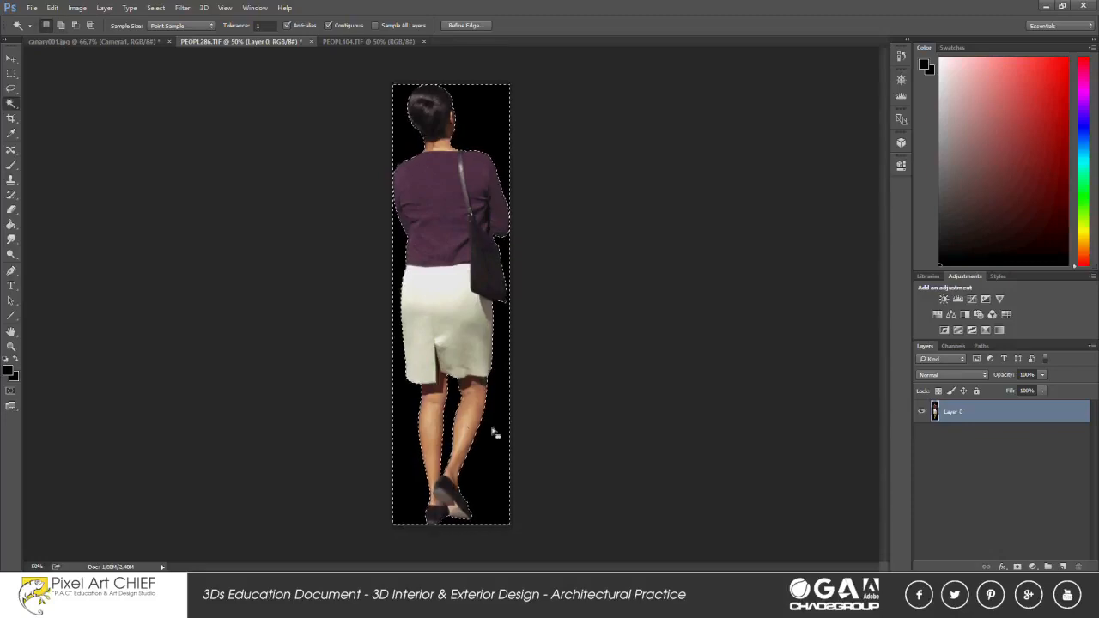
pyautogui.press('Delete')
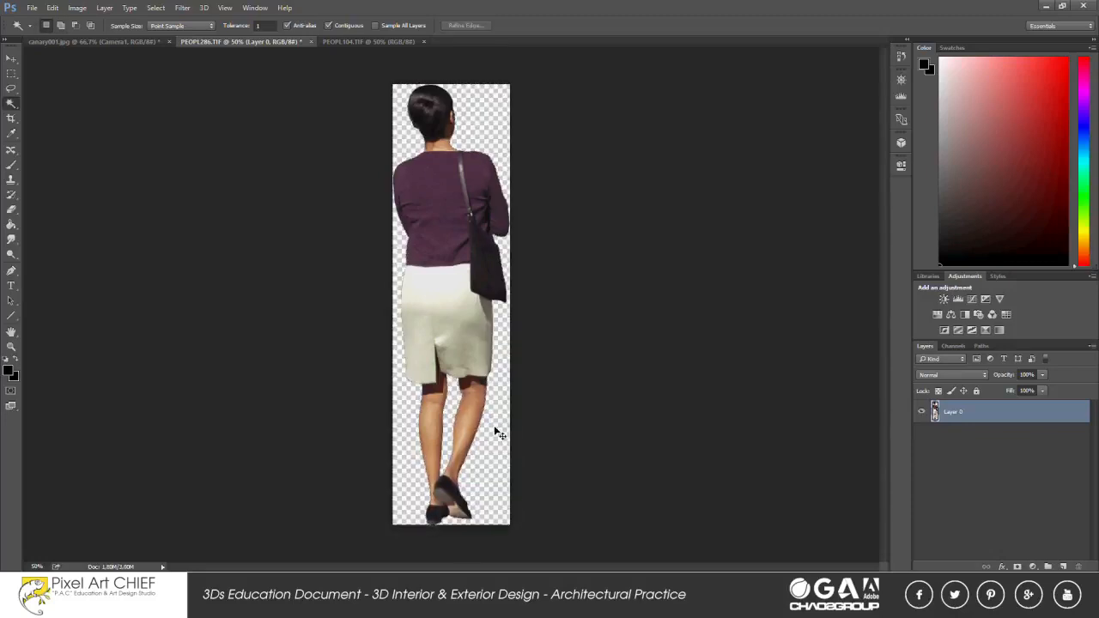
# Paste the cut-out woman into the canary001.jpg escalator scene.
pyautogui.click(130, 42)
pyautogui.click(7, 75)
pyautogui.hotkey('ctrl', 'v')
# Scale the pasted woman down to match the scene and stand her on the floor at the foot of the escalators.
pyautogui.rightClick(466, 290)
pyautogui.click(513, 403)
pyautogui.moveTo(422, 147); pyautogui.dragTo(499, 459)
pyautogui.moveTo(526, 503); pyautogui.dragTo(635, 250)
pyautogui.moveTo(610, 206); pyautogui.dragTo(565, 308)
pyautogui.moveTo(584, 332); pyautogui.dragTo(509, 395)
pyautogui.moveTo(513, 456); pyautogui.dragTo(523, 494)
pyautogui.moveTo(517, 416); pyautogui.dragTo(511, 416)
pyautogui.moveTo(517, 368); pyautogui.dragTo(520, 375)
pyautogui.moveTo(507, 413); pyautogui.dragTo(503, 409)
pyautogui.press('Return')
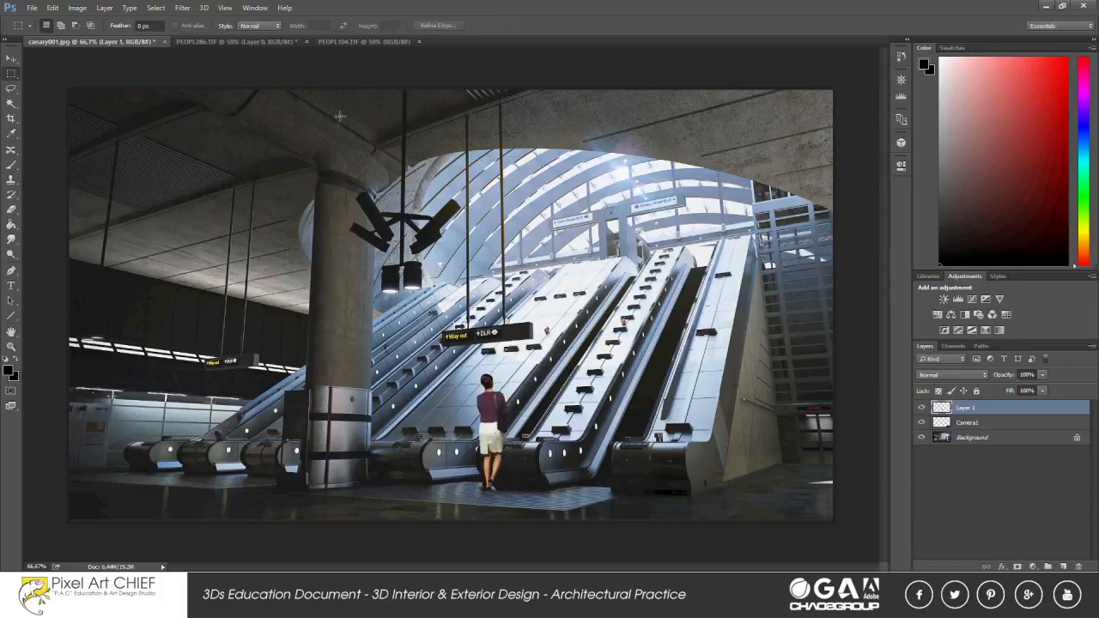
# Make the background of PEOPL104.TIF a regular layer and remove the black backdrop around the man with the Magic Wand.
pyautogui.click(360, 41)
pyautogui.click(11, 103)
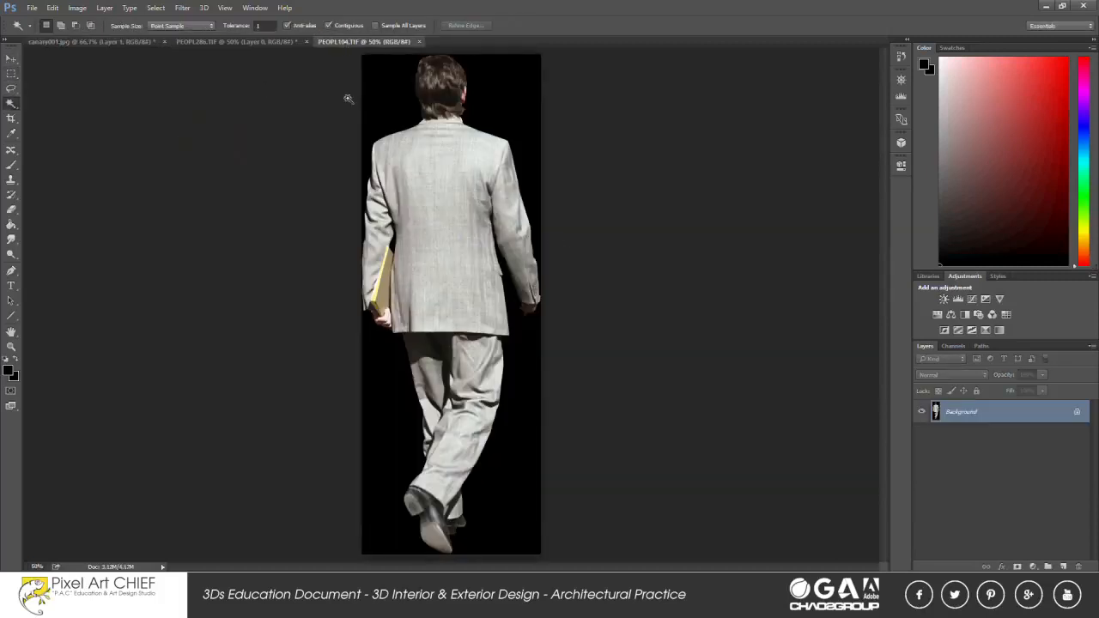
pyautogui.rightClick(963, 415)
pyautogui.click(966, 255)
pyautogui.click(645, 191)
pyautogui.click(507, 103)
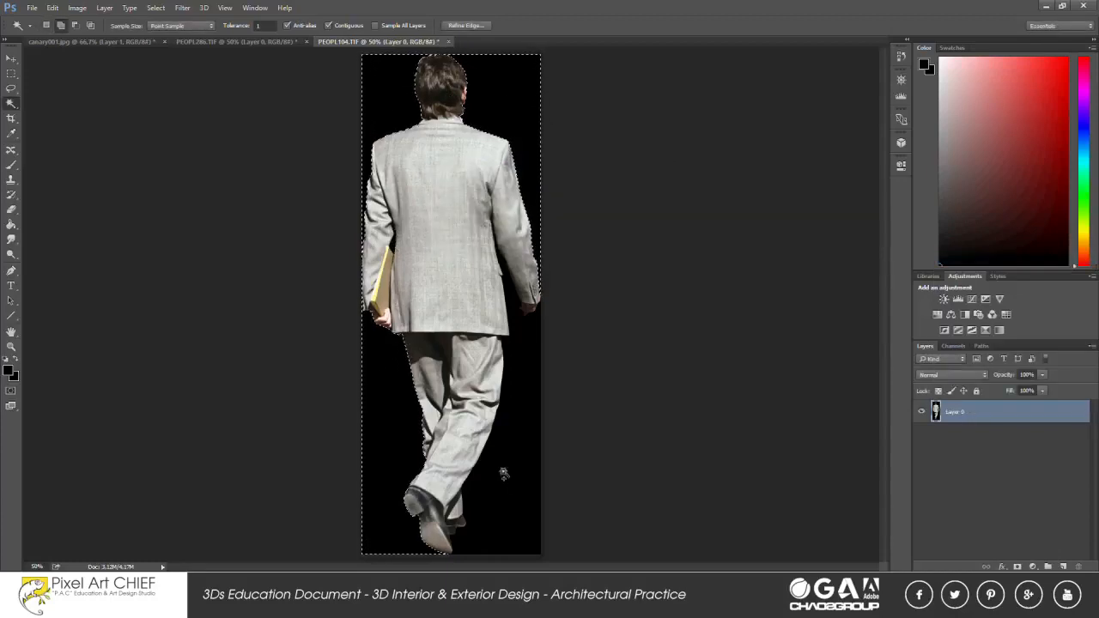
pyautogui.press('Delete')
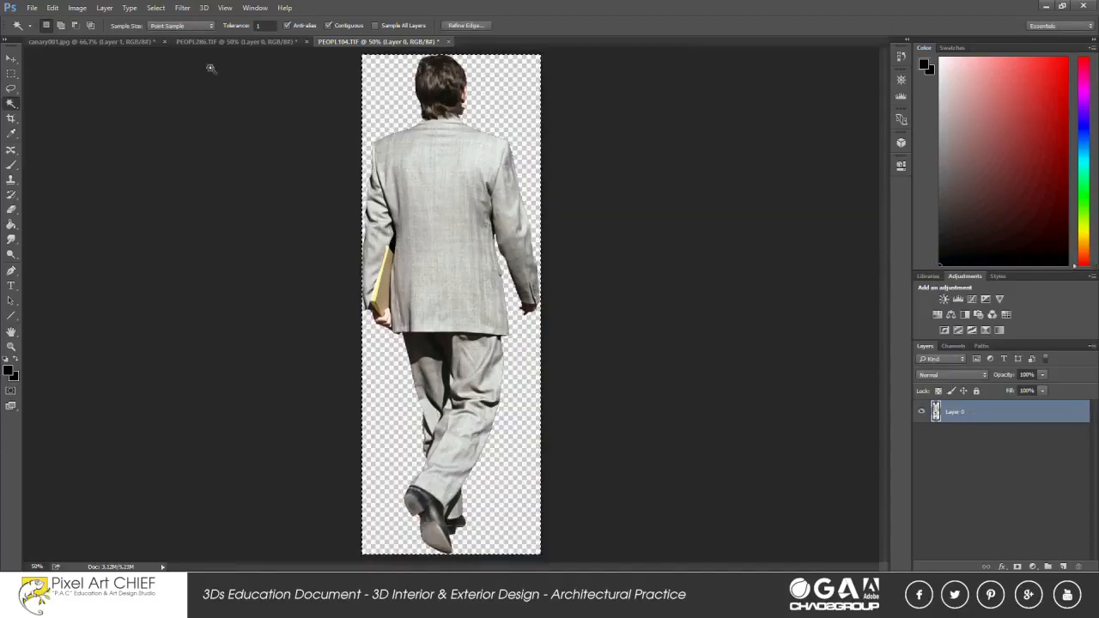
# Paste the cut-out man into the canary001.jpg escalator scene.
pyautogui.click(96, 41)
pyautogui.press('m')
pyautogui.hotkey('ctrl', 'v')
# Scale the pasted man down proportionally and stand him on the floor beside the concrete column.
pyautogui.rightClick(506, 309)
pyautogui.click(527, 420)
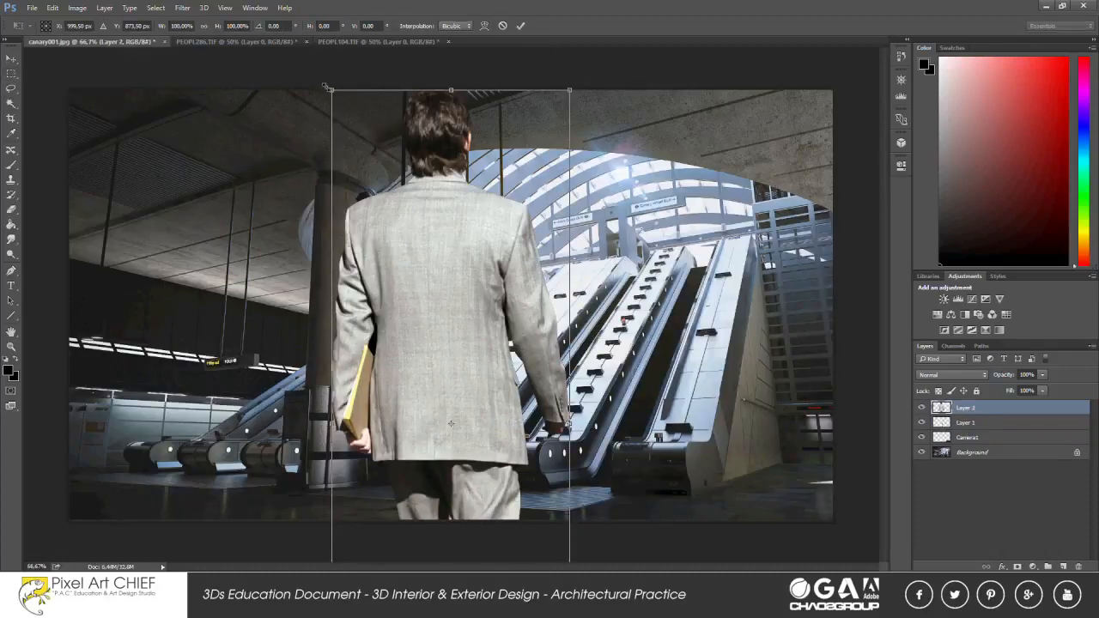
pyautogui.moveTo(328, 89); pyautogui.dragTo(483, 400)
pyautogui.moveTo(526, 475); pyautogui.dragTo(301, 393)
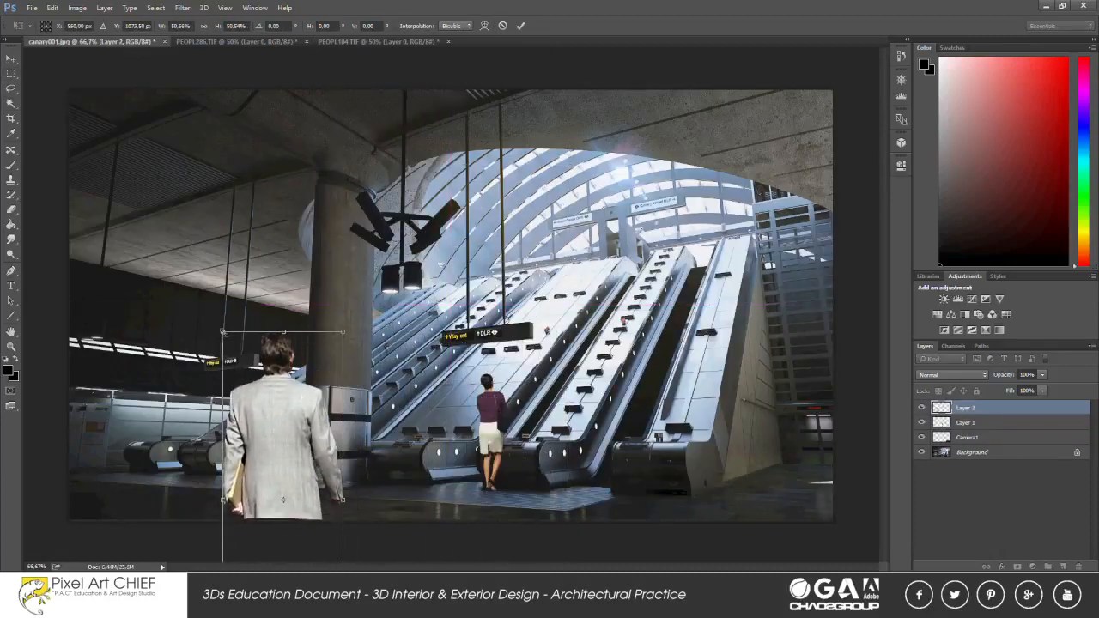
pyautogui.moveTo(224, 332); pyautogui.dragTo(280, 412)
pyautogui.moveTo(297, 502); pyautogui.dragTo(348, 443)
pyautogui.scroll(-2, 380, 438)
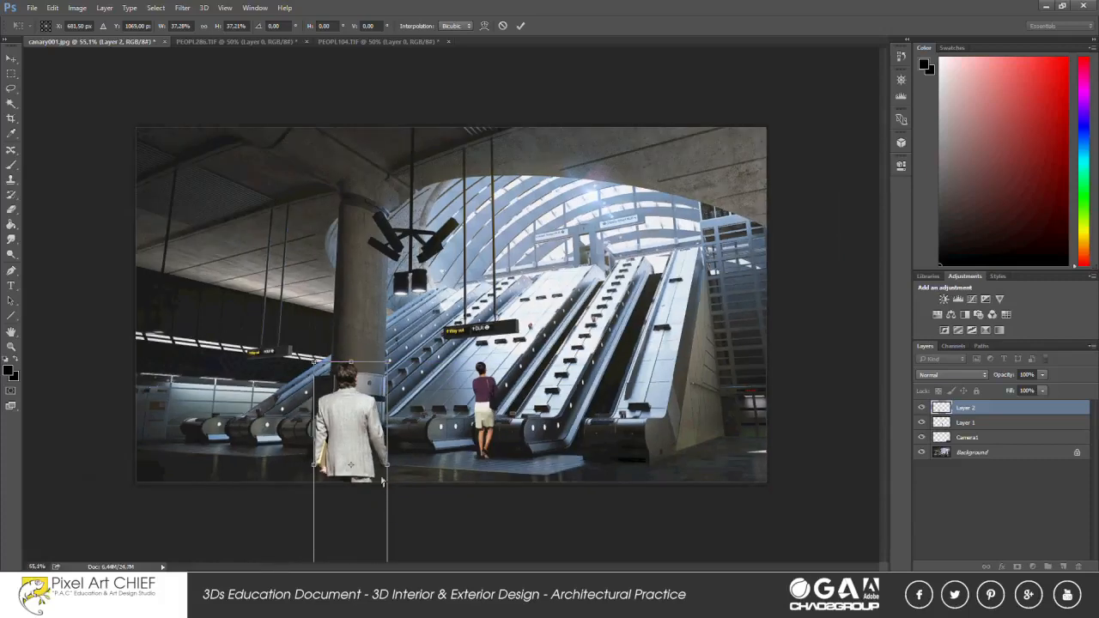
pyautogui.scroll(-2, 382, 482)
pyautogui.moveTo(381, 500); pyautogui.dragTo(364, 440)
pyautogui.scroll(2, 364, 440)
pyautogui.press('Return')
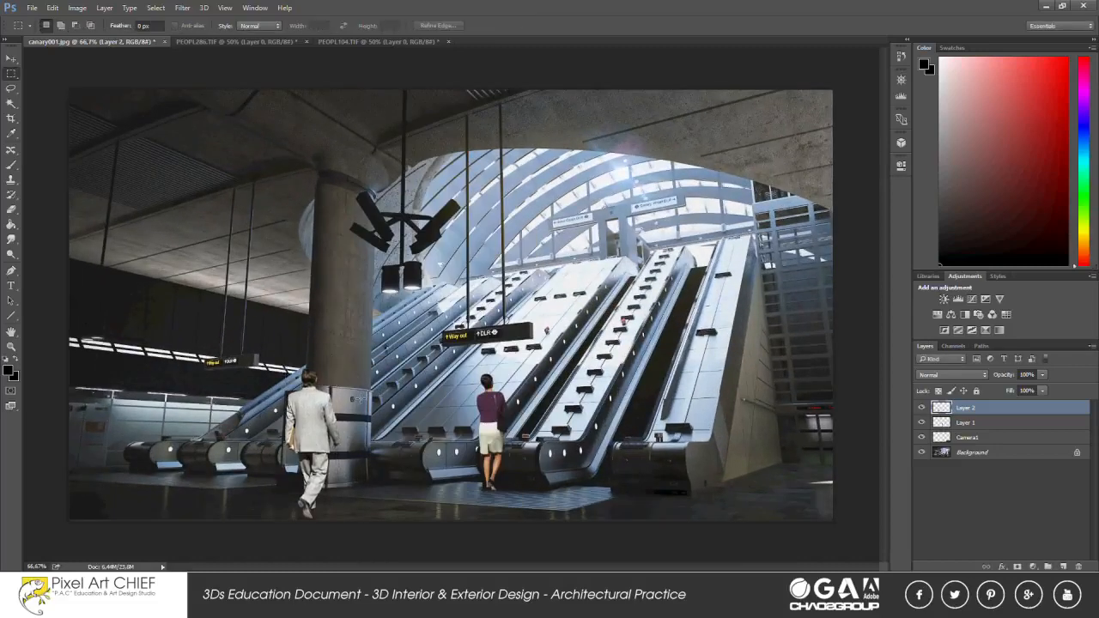
# Enlarge the man slightly with a free transform.
pyautogui.rightClick(306, 381)
pyautogui.click(363, 289)
pyautogui.moveTo(339, 368); pyautogui.dragTo(344, 362)
pyautogui.press('Return')
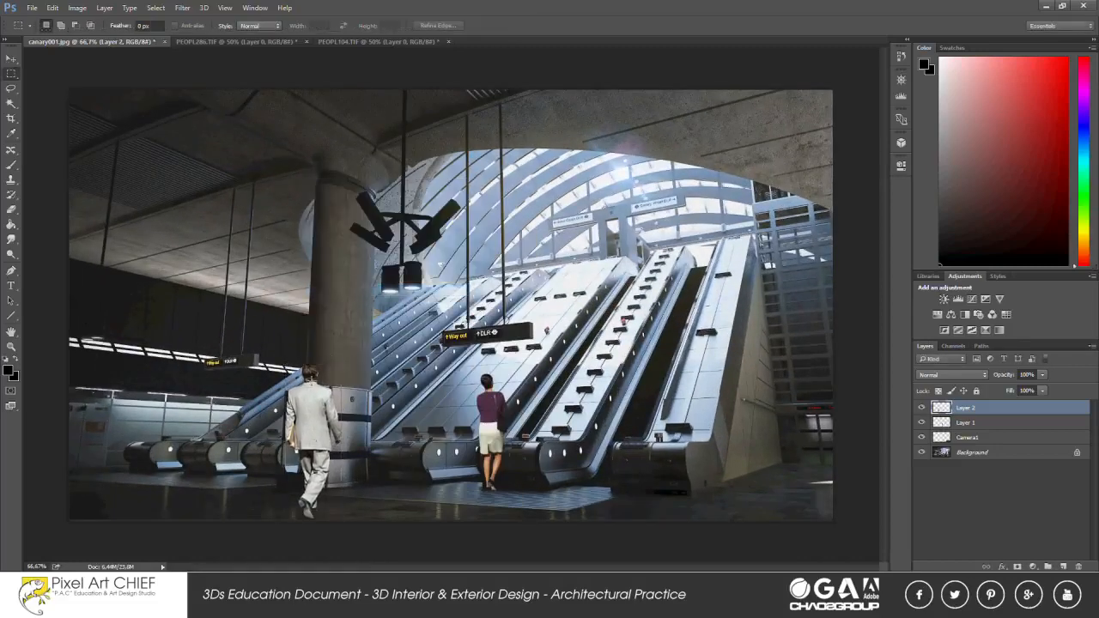
# Select the woman's layer and scale her down slightly with a free transform.
pyautogui.click(10, 59)
pyautogui.rightClick(488, 413)
pyautogui.click(515, 420)
pyautogui.click(10, 73)
pyautogui.rightClick(522, 413)
pyautogui.click(549, 321)
pyautogui.moveTo(508, 374); pyautogui.dragTo(505, 377)
pyautogui.press('Return')
# Move the man to the right in front of the column, and move the woman over to the middle escalator's base.
pyautogui.click(10, 59)
pyautogui.moveTo(322, 424); pyautogui.dragTo(361, 425)
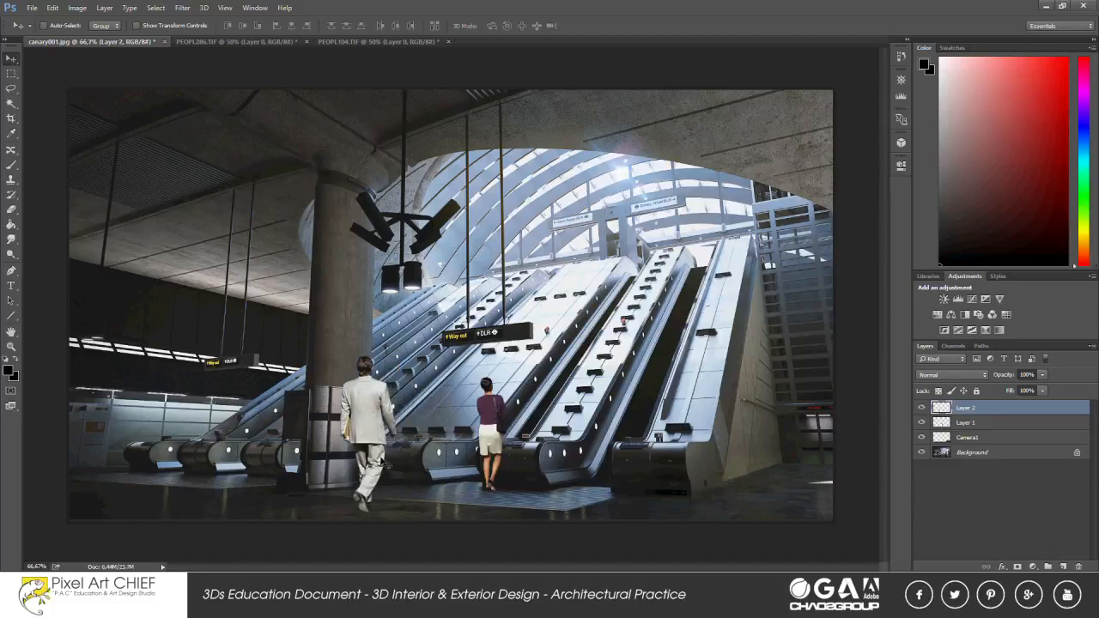
pyautogui.rightClick(490, 424)
pyautogui.click(499, 427)
pyautogui.scroll(5, 499, 425)
pyautogui.moveTo(474, 452); pyautogui.dragTo(516, 437)
pyautogui.scroll(4, 554, 504)
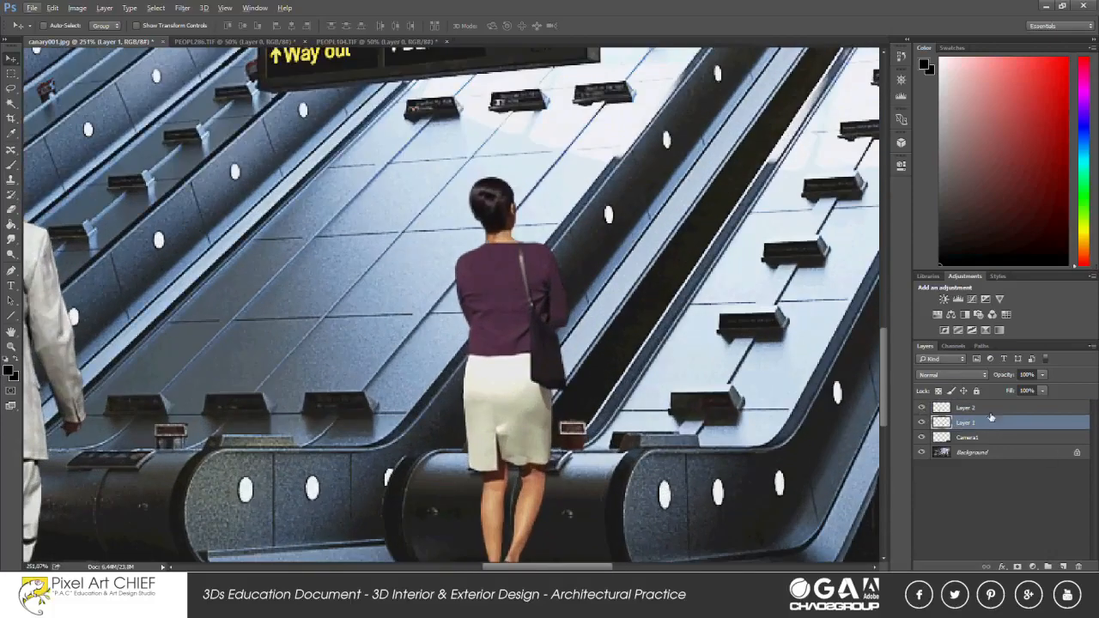
# Lower the woman's layer opacity to 17% and trace the escalator base around her legs with the Pen tool.
pyautogui.click(1042, 375)
pyautogui.moveTo(1044, 389); pyautogui.dragTo(994, 391)
pyautogui.press('p')
pyautogui.scroll(5, 447, 472)
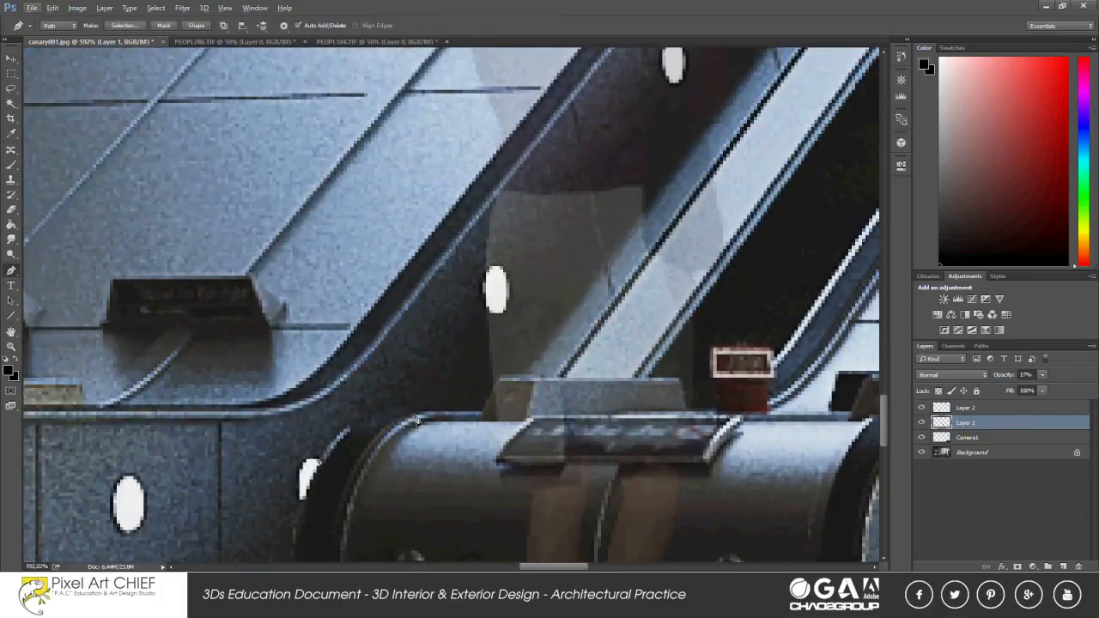
pyautogui.moveTo(416, 410); pyautogui.dragTo(360, 419)
pyautogui.click(480, 410)
pyautogui.moveTo(660, 410); pyautogui.dragTo(621, 431)
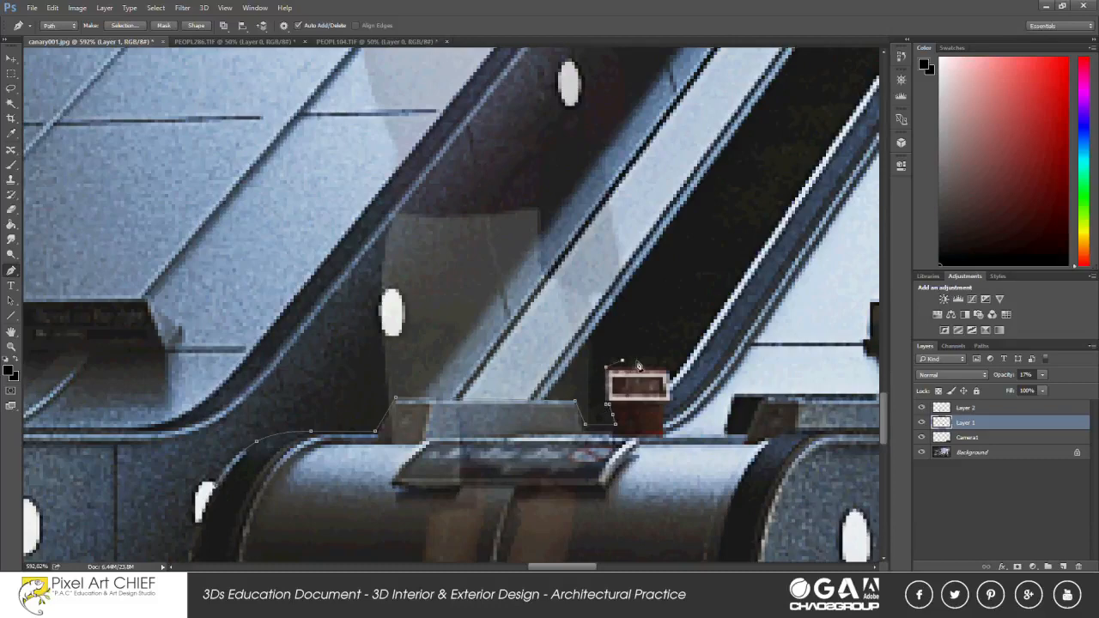
pyautogui.scroll(5, 659, 368)
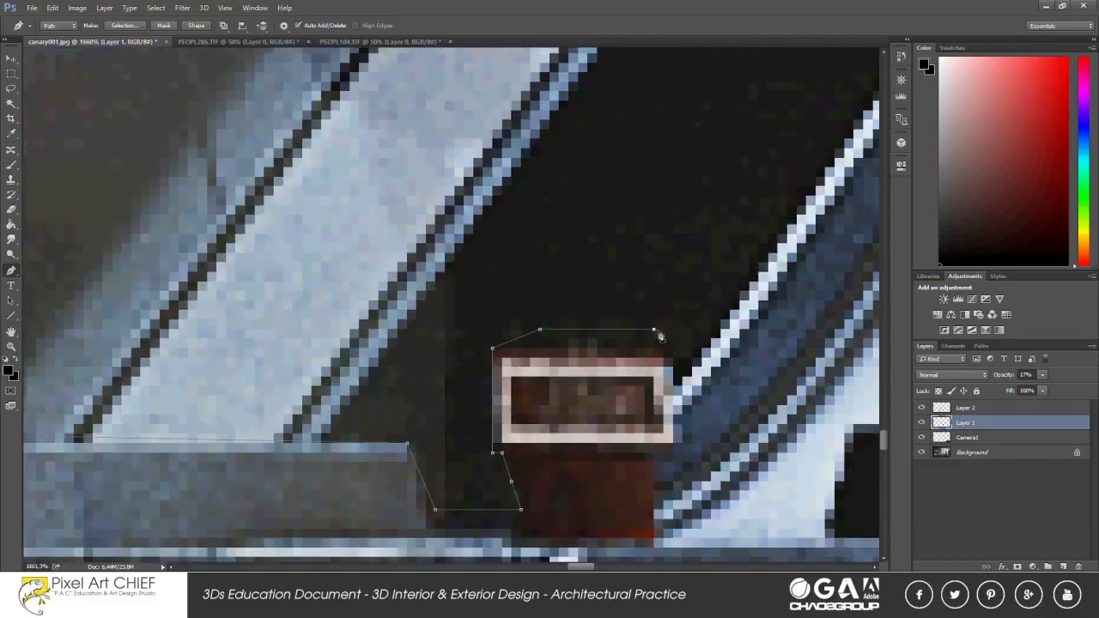
pyautogui.scroll(-10, 672, 449)
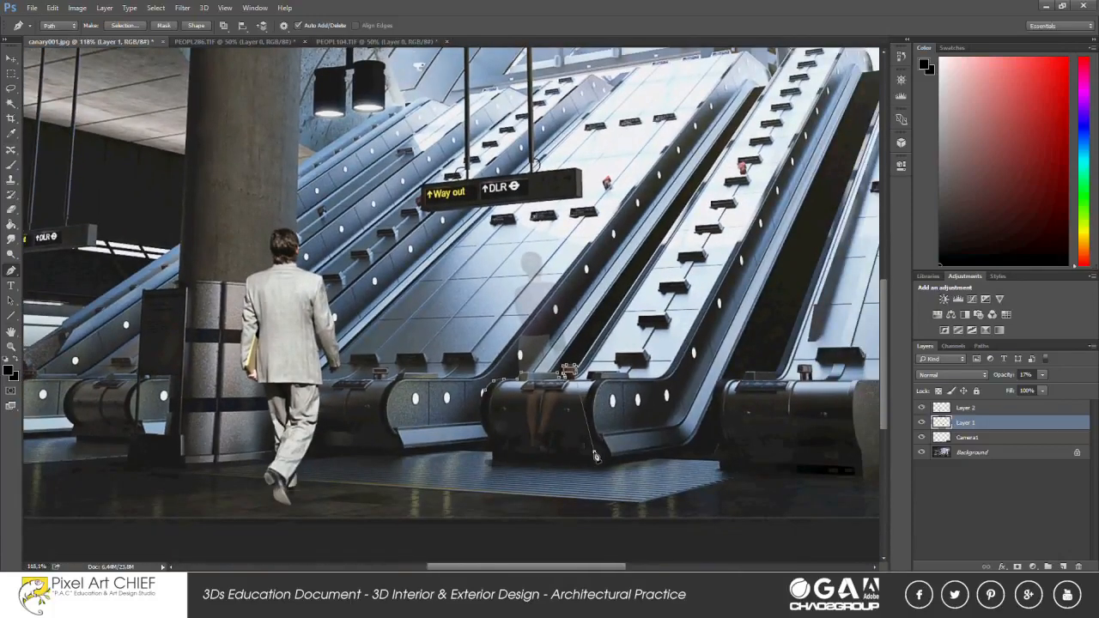
pyautogui.click(520, 479)
pyautogui.click(465, 439)
pyautogui.click(483, 393)
# Convert the traced path around the escalator base into a selection.
pyautogui.rightClick(507, 407)
pyautogui.click(559, 167)
pyautogui.press('Return')
# Restore the woman's layer to 100% opacity and delete the selected lower part of her body.
pyautogui.press('m')
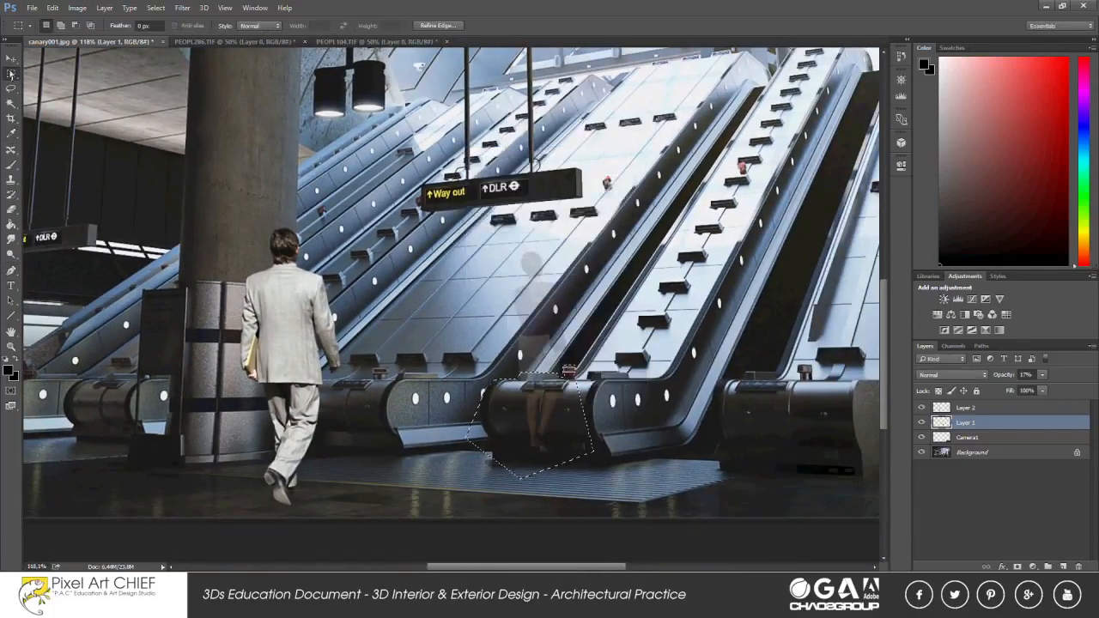
pyautogui.press('0')
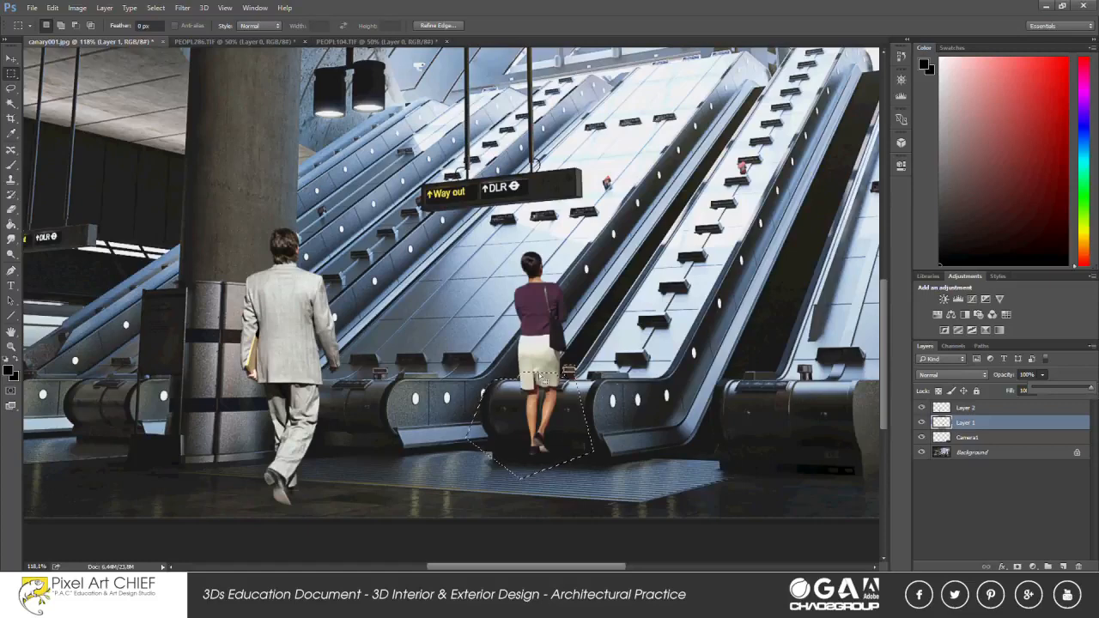
pyautogui.press('Delete')
pyautogui.hotkey('ctrl', 'd')
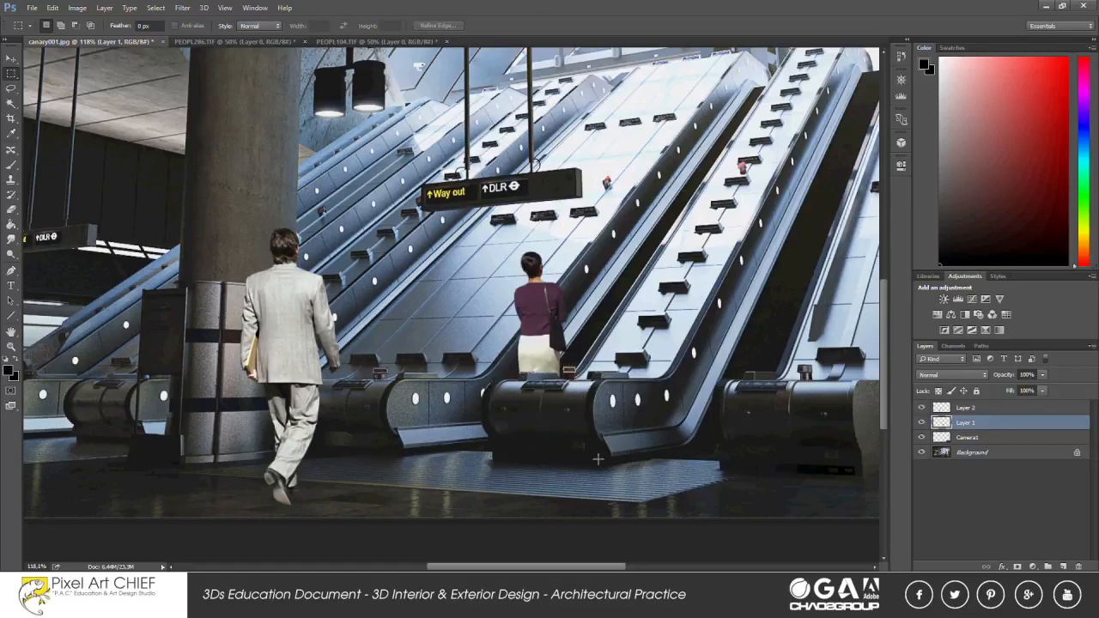
# Move the man slightly farther to the right, away from the column.
pyautogui.scroll(1, 550, 314)
pyautogui.scroll(-7, 370, 339)
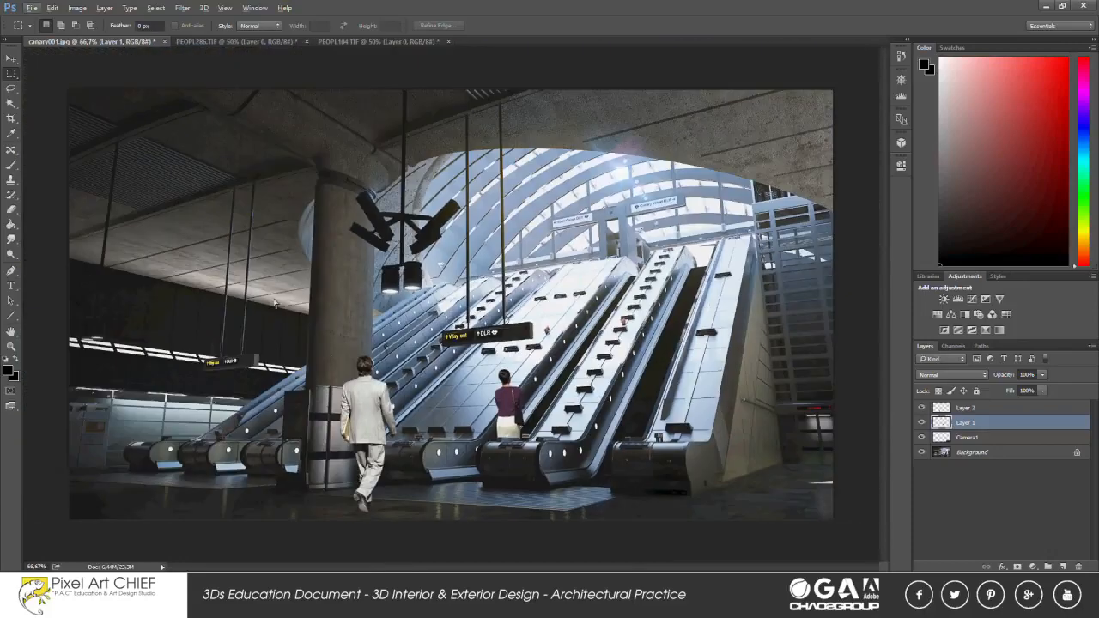
pyautogui.press('v')
pyautogui.moveTo(367, 428); pyautogui.dragTo(386, 433)
pyautogui.scroll(13, 547, 425)
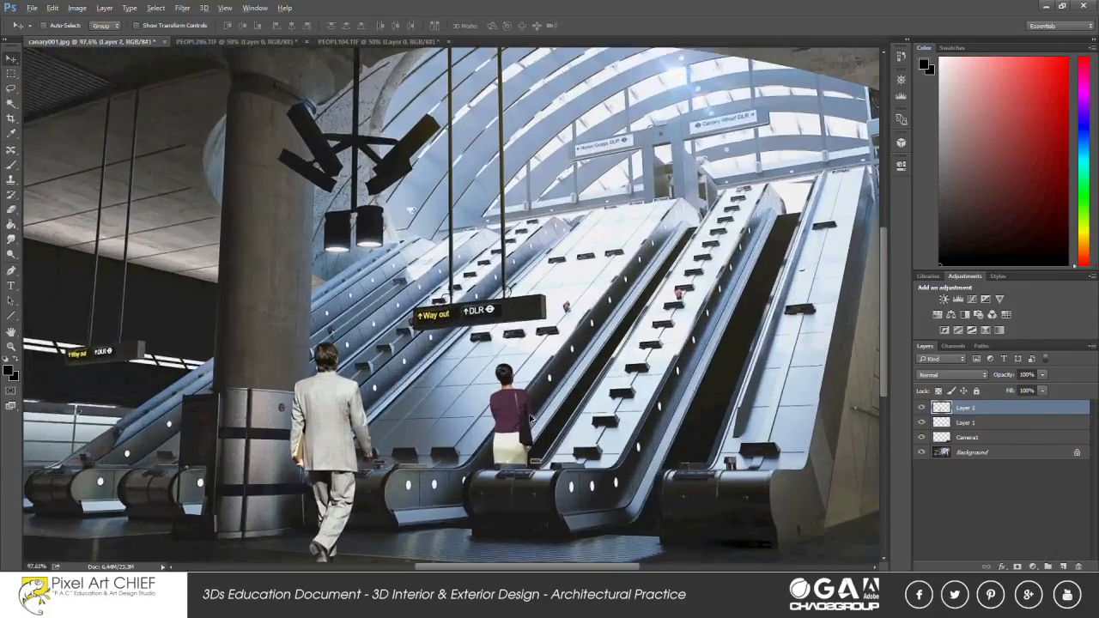
# Duplicate the woman's layer and hide the copy.
pyautogui.click(498, 429)
pyautogui.scroll(4, 498, 379)
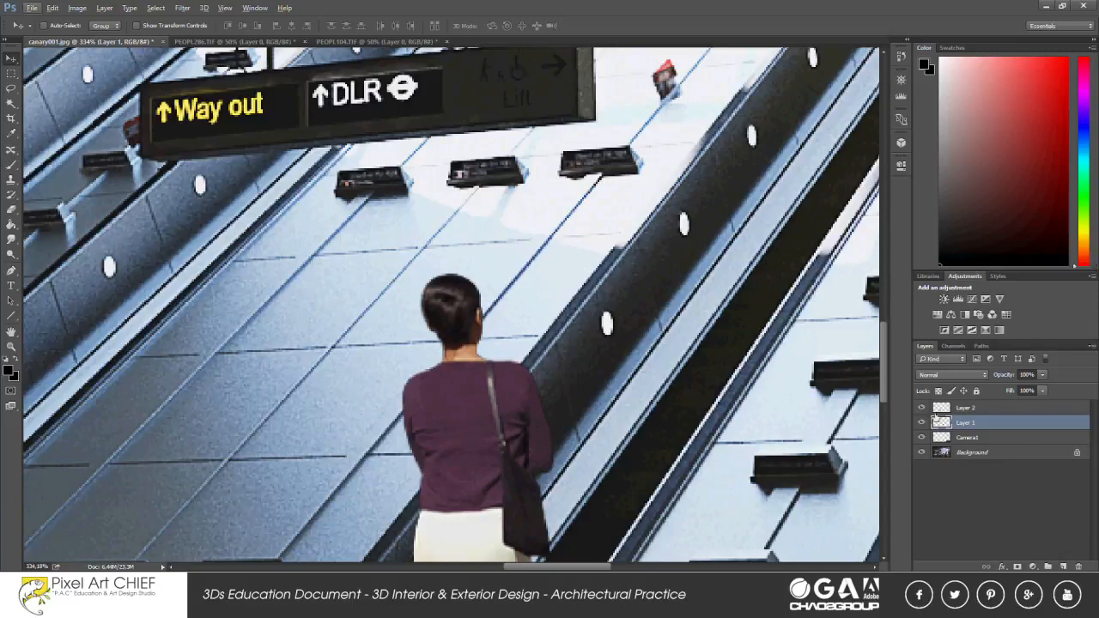
pyautogui.rightClick(964, 426)
pyautogui.click(845, 102)
pyautogui.hotkey('ctrl', 'j')
pyautogui.click(921, 422)
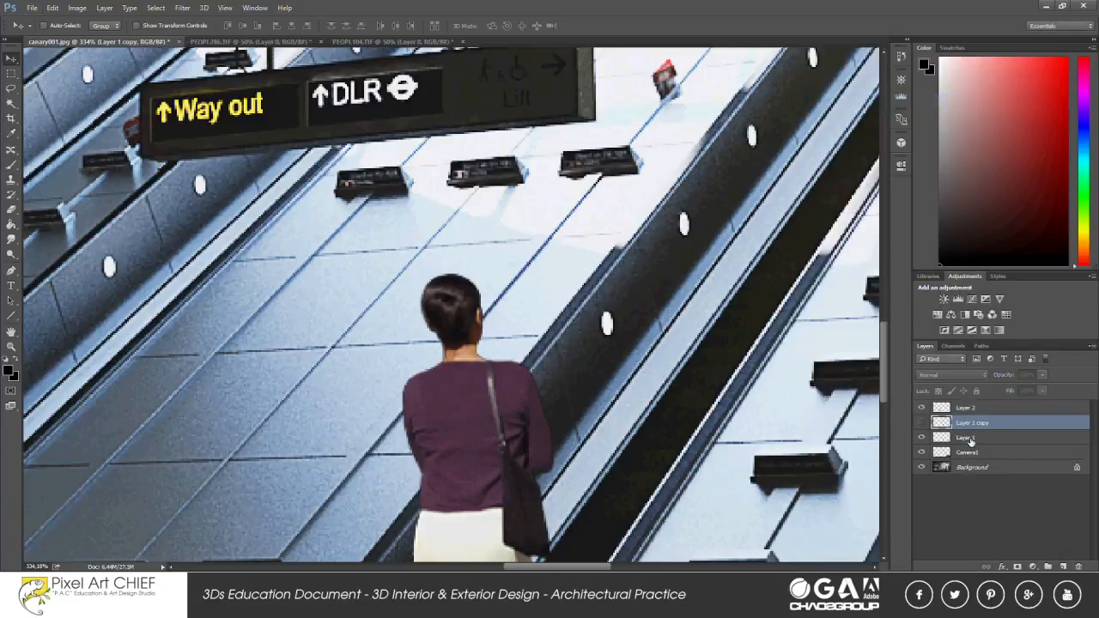
# Darken the original woman's layer with Hue/Saturation, setting Lightness to -70.
pyautogui.click(967, 437)
pyautogui.click(76, 8)
pyautogui.moveTo(103, 37)
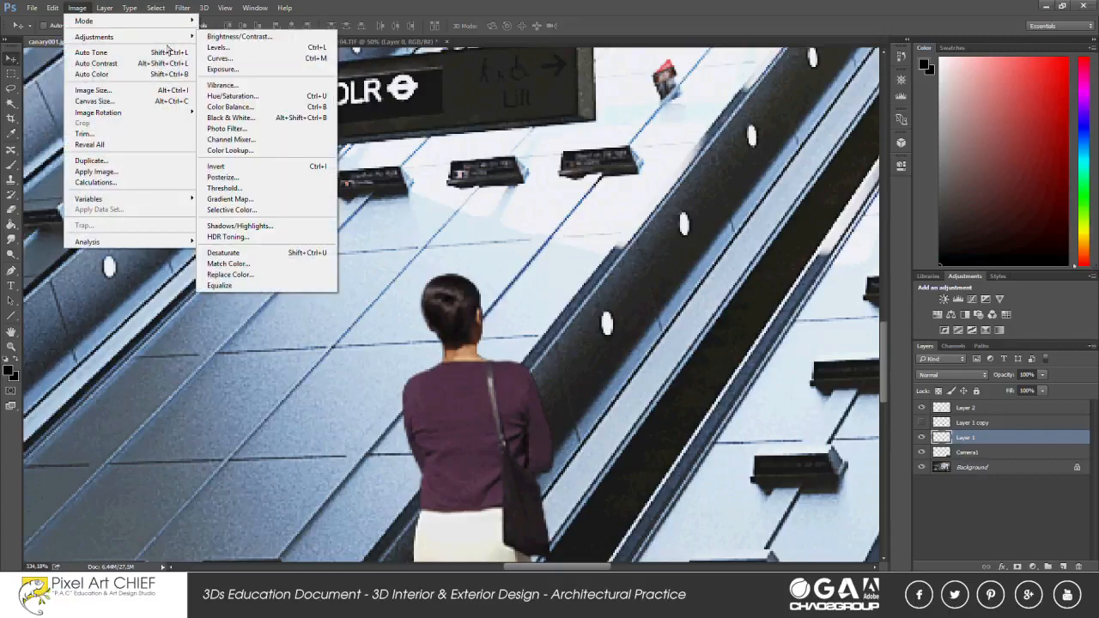
pyautogui.click(249, 93)
pyautogui.moveTo(912, 320); pyautogui.dragTo(877, 328)
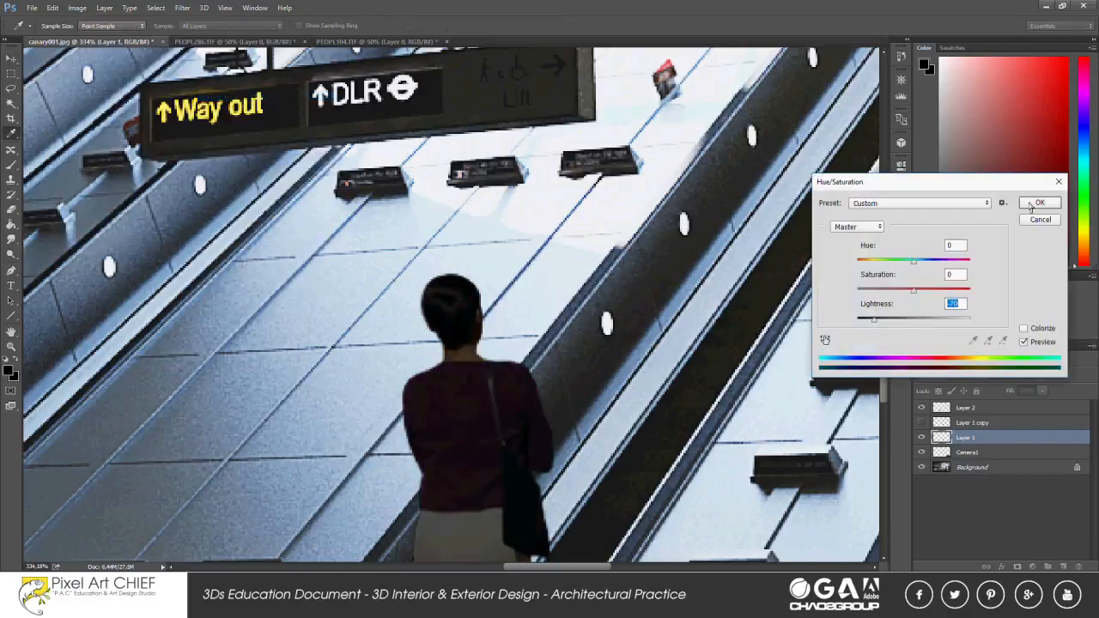
pyautogui.click(1035, 204)
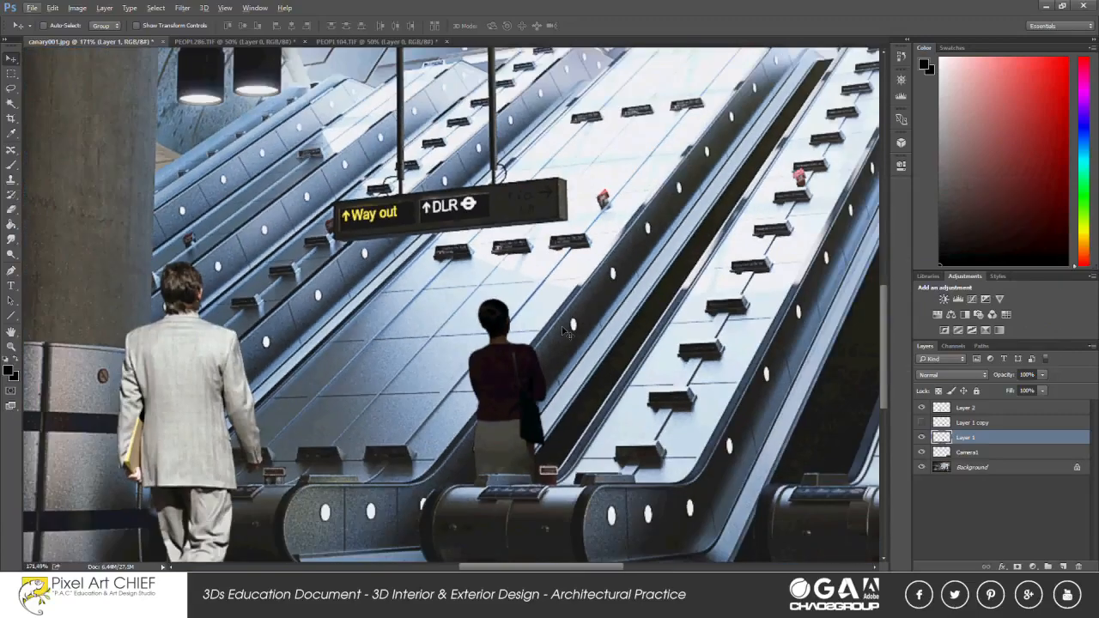
# Show the brighter copy of the woman again and place it beneath the darkened layer.
pyautogui.click(921, 423)
pyautogui.click(970, 422)
pyautogui.moveTo(970, 426); pyautogui.dragTo(976, 443)
pyautogui.click(974, 425)
# Erase the darkened woman's neck and lit edges with the Eraser at 75% opacity to expose the brighter copy beneath.
pyautogui.click(11, 211)
pyautogui.rightClick(590, 328)
pyautogui.click(655, 354)
pyautogui.click(566, 295)
pyautogui.scroll(5, 563, 309)
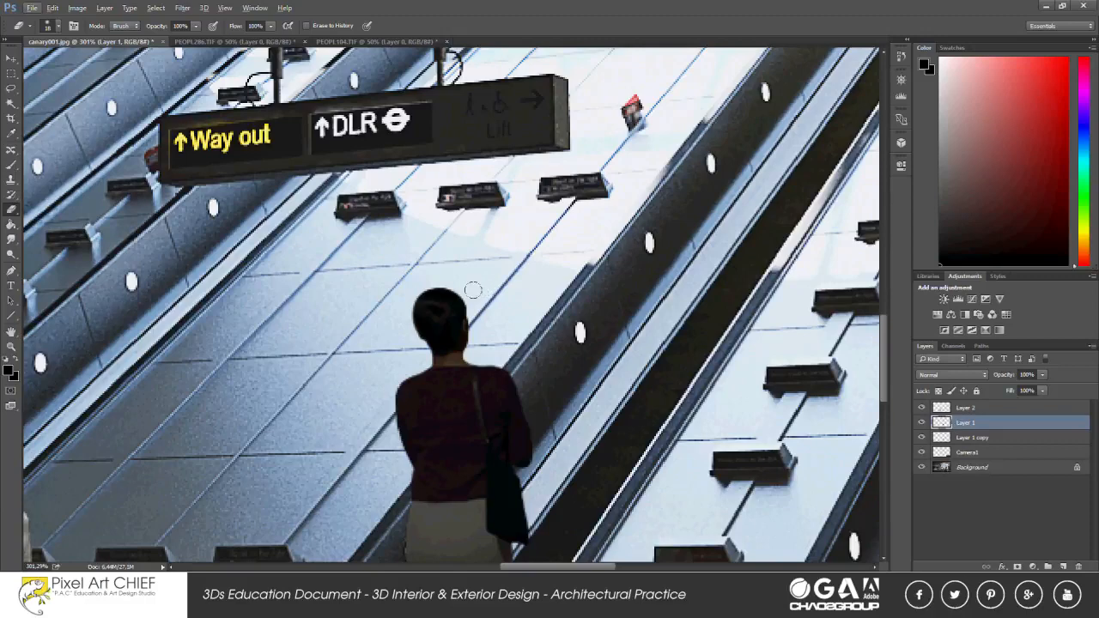
pyautogui.moveTo(188, 26); pyautogui.dragTo(108, 26)
pyautogui.moveTo(538, 376); pyautogui.dragTo(453, 239)
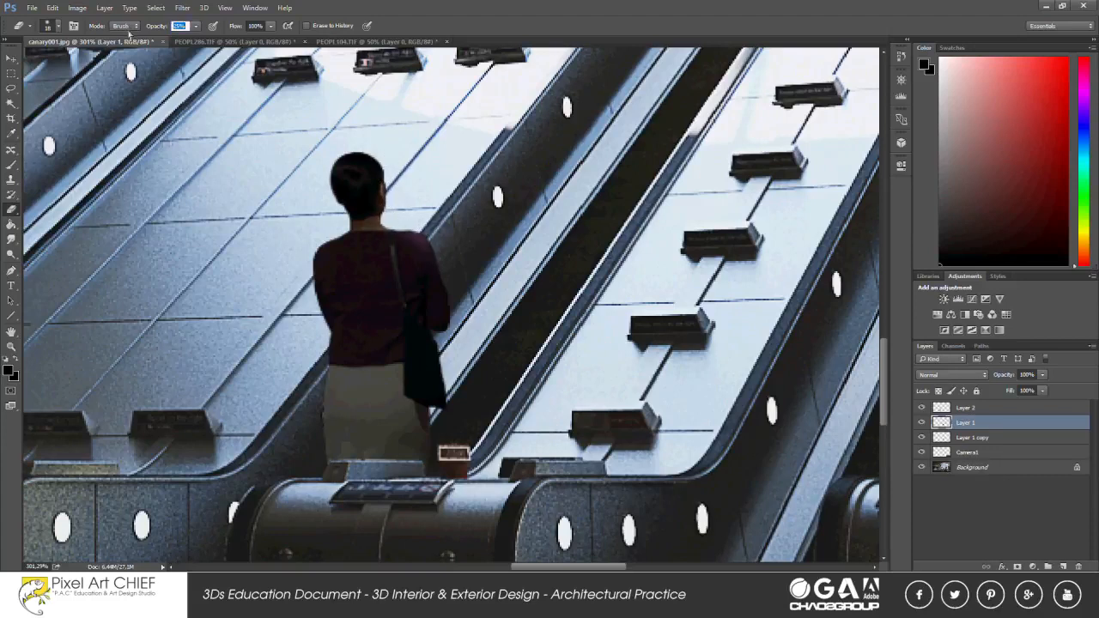
pyautogui.write('75')
pyautogui.press('Return')
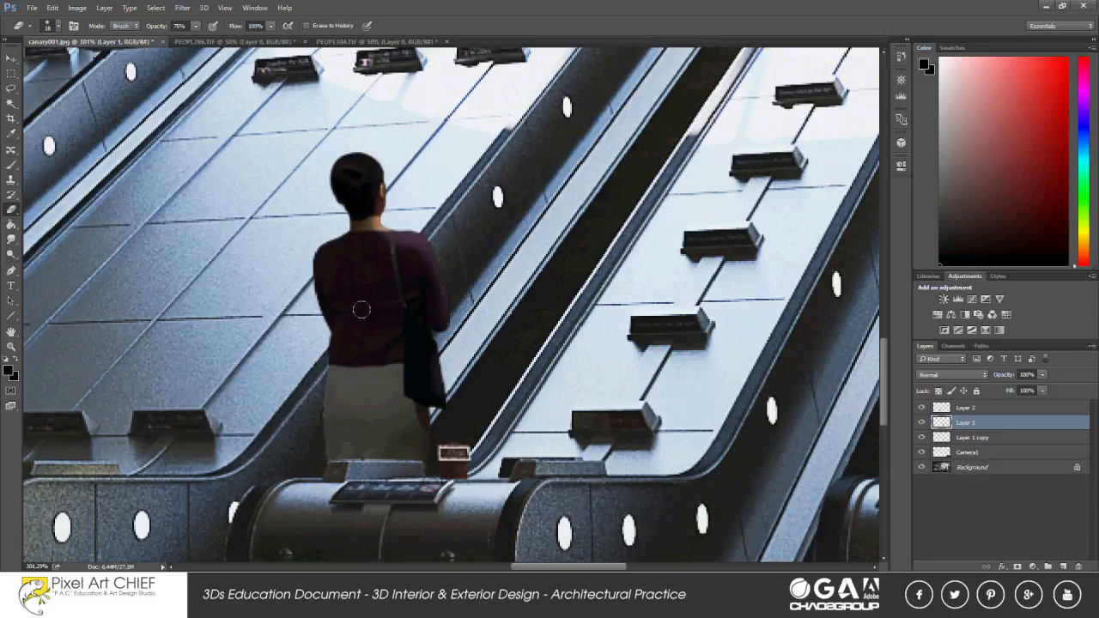
pyautogui.scroll(-3, 427, 255)
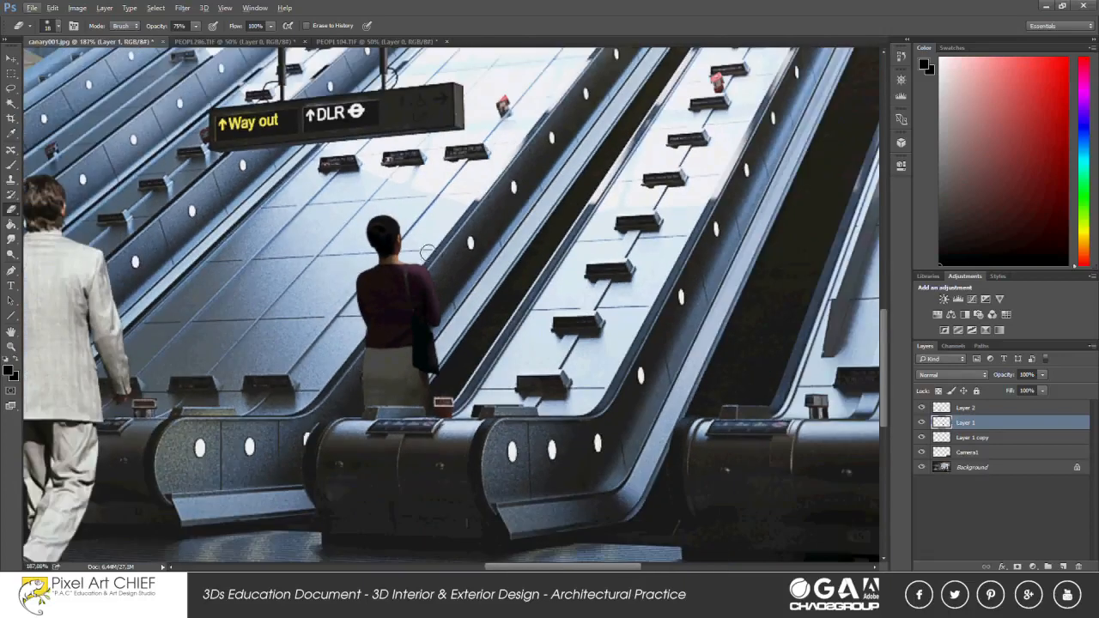
# Merge the darkened woman's layer with its brighter copy into one layer.
pyautogui.scroll(-1, 433, 269)
pyautogui.keyDown('shift'); pyautogui.click(973, 437); pyautogui.keyUp('shift')
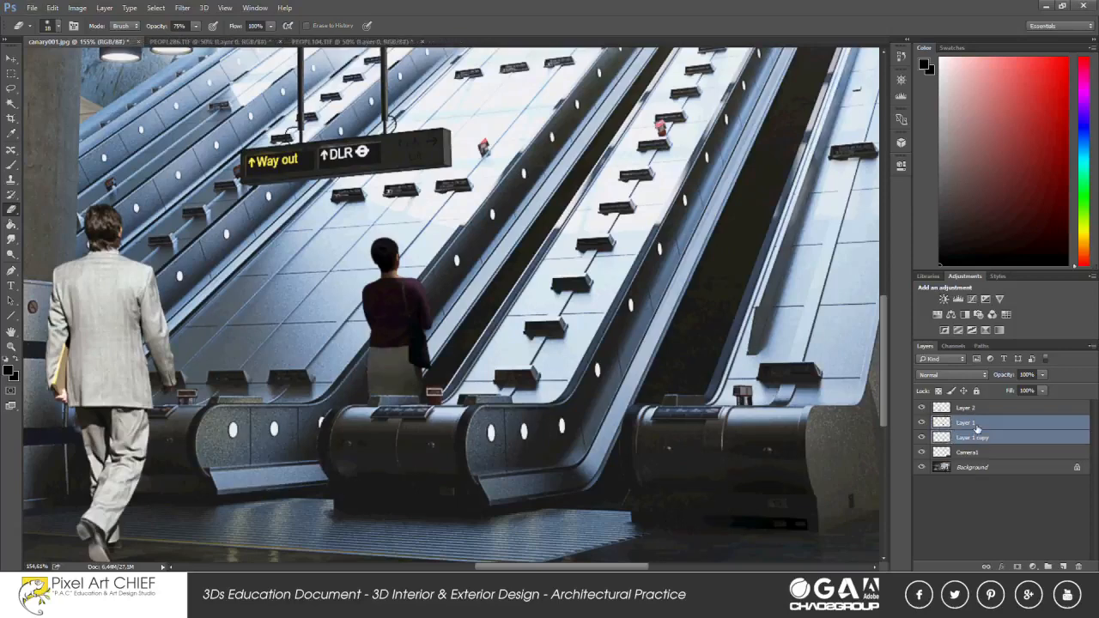
pyautogui.click(1091, 347)
pyautogui.click(995, 489)
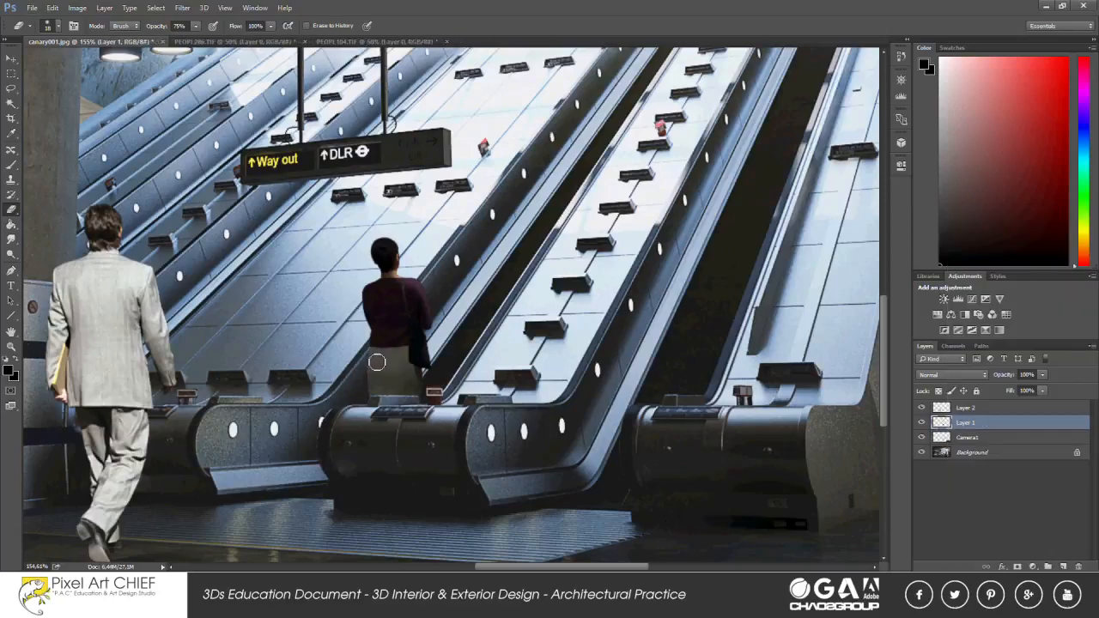
# Darken the merged woman's skirt with light Burn tool strokes using a small soft brush.
pyautogui.click(12, 255)
pyautogui.click(50, 265)
pyautogui.scroll(5, 395, 361)
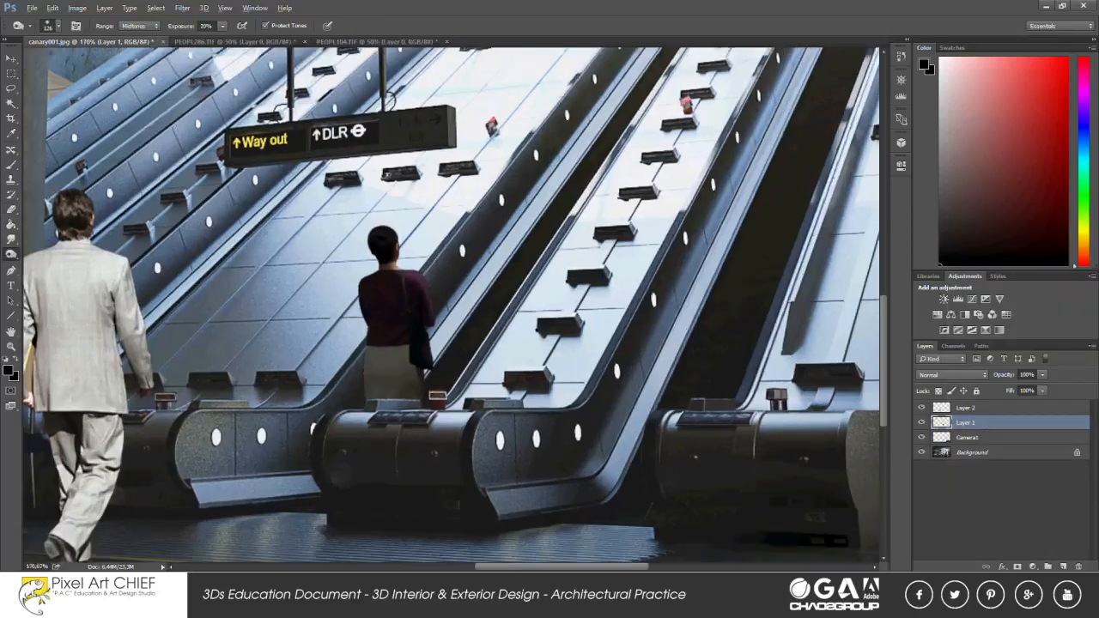
pyautogui.rightClick(372, 328)
pyautogui.press('Escape')
pyautogui.moveTo(343, 382)
pyautogui.mouseDown()
pyautogui.moveTo(383, 414)
pyautogui.moveTo(365, 345)
pyautogui.mouseUp()
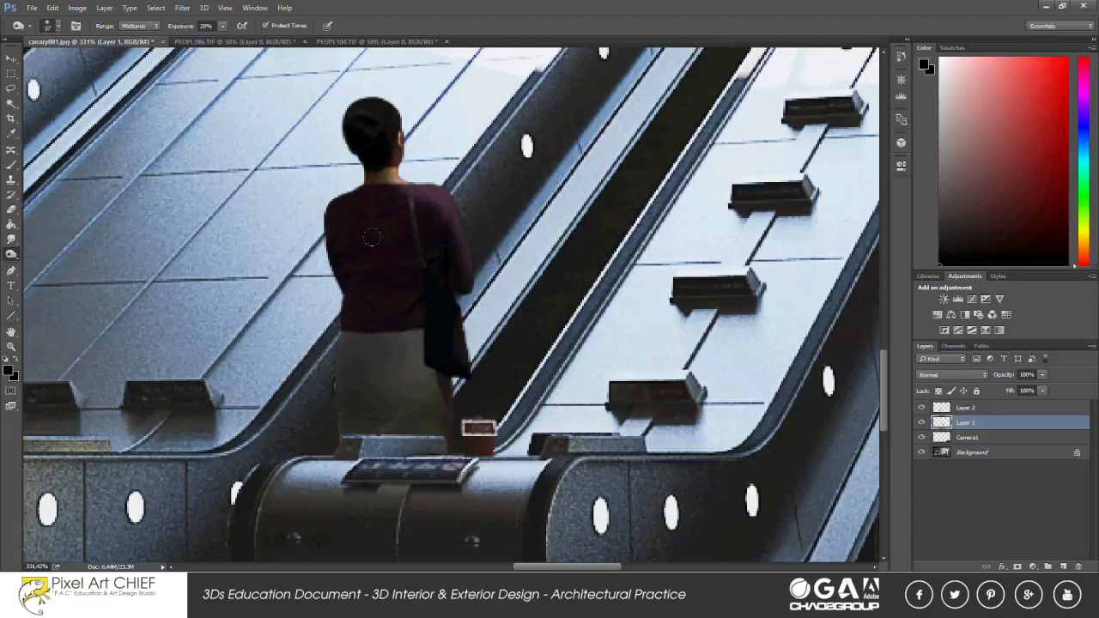
pyautogui.moveTo(388, 346)
pyautogui.mouseDown()
pyautogui.moveTo(394, 386)
pyautogui.moveTo(364, 409)
pyautogui.mouseUp()
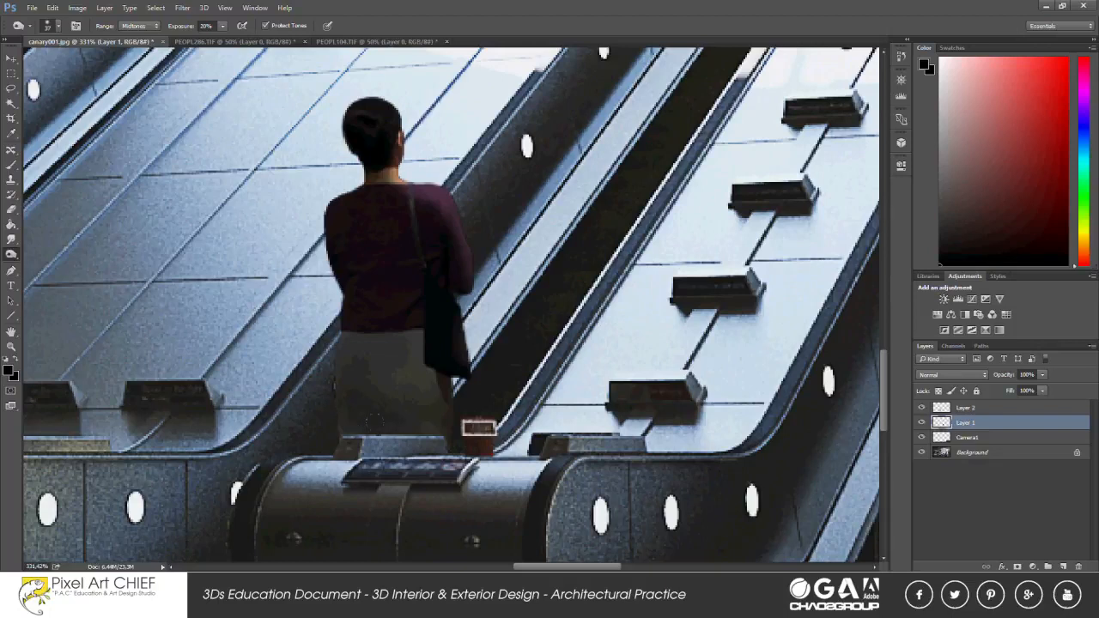
# Set the Burn tool's exposure to 70% and darken the woman's skirt further towards the hem.
pyautogui.click(178, 26)
pyautogui.write('70')
pyautogui.press('Return')
pyautogui.moveTo(364, 403); pyautogui.dragTo(410, 356)
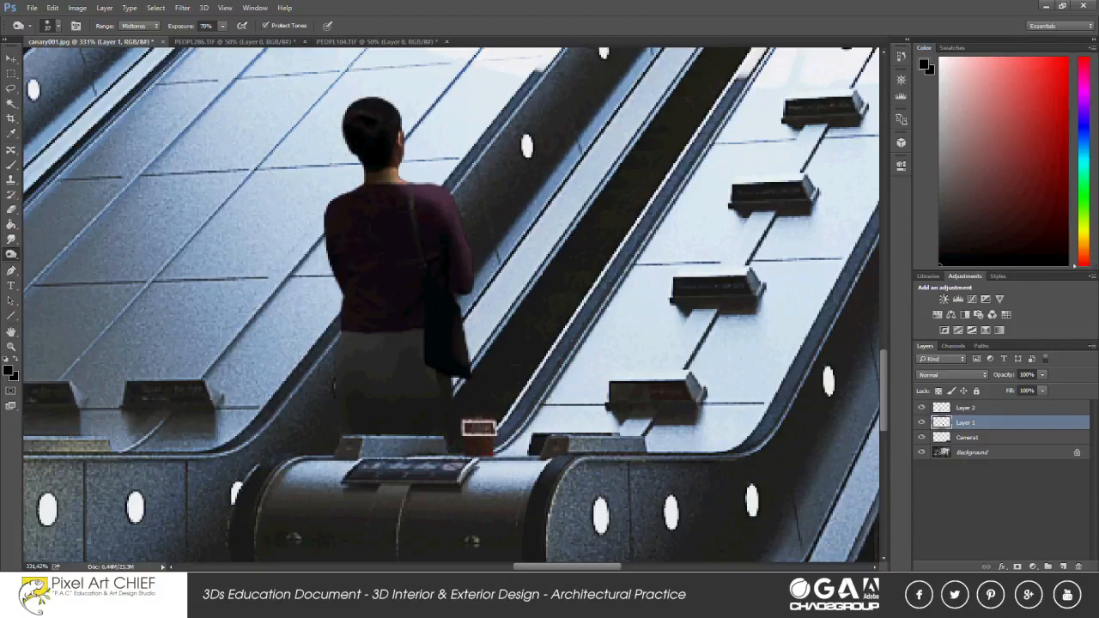
# Lighten the woman's neck, shoulders and blouse with the Dodge tool at 75% exposure and a 21 px brush.
pyautogui.rightClick(12, 256)
pyautogui.click(54, 253)
pyautogui.click(181, 25)
pyautogui.rightClick(387, 175)
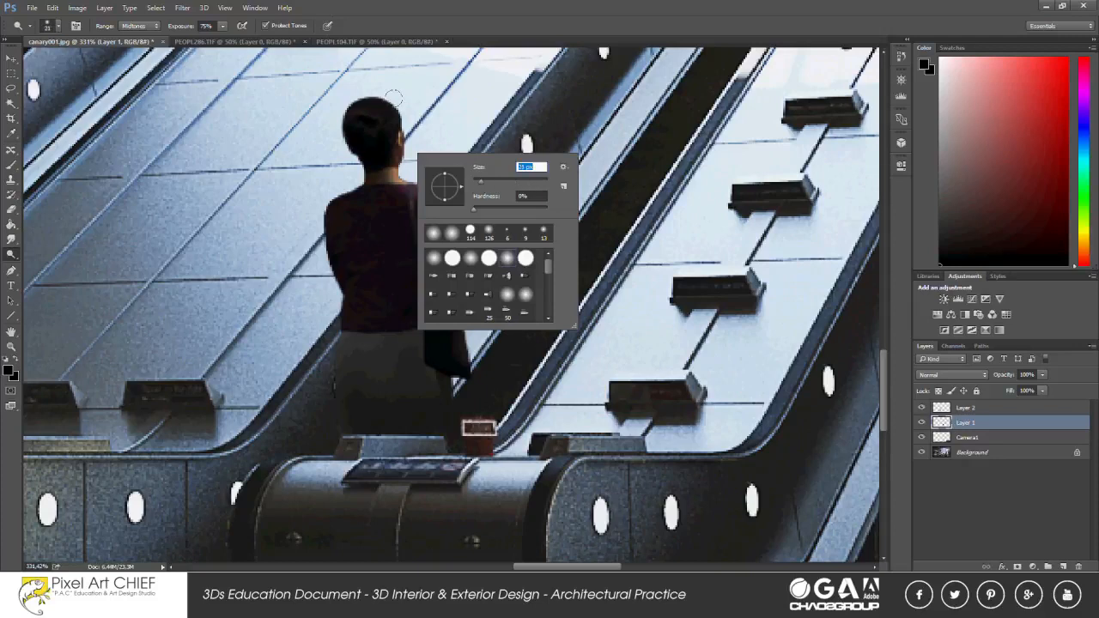
pyautogui.press('Return')
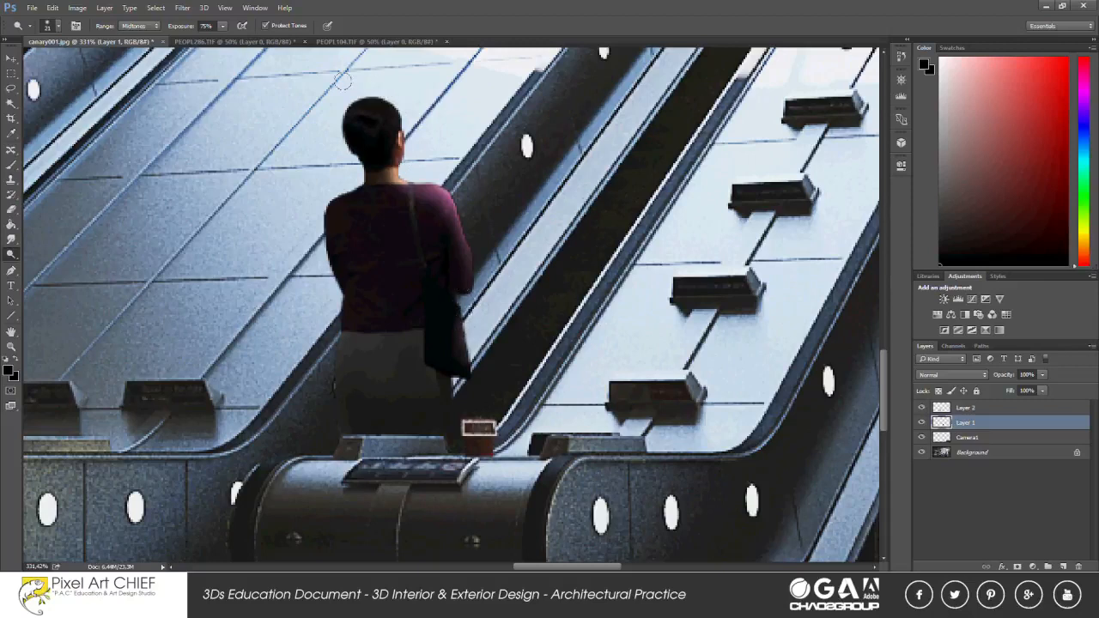
pyautogui.moveTo(402, 158); pyautogui.dragTo(374, 169)
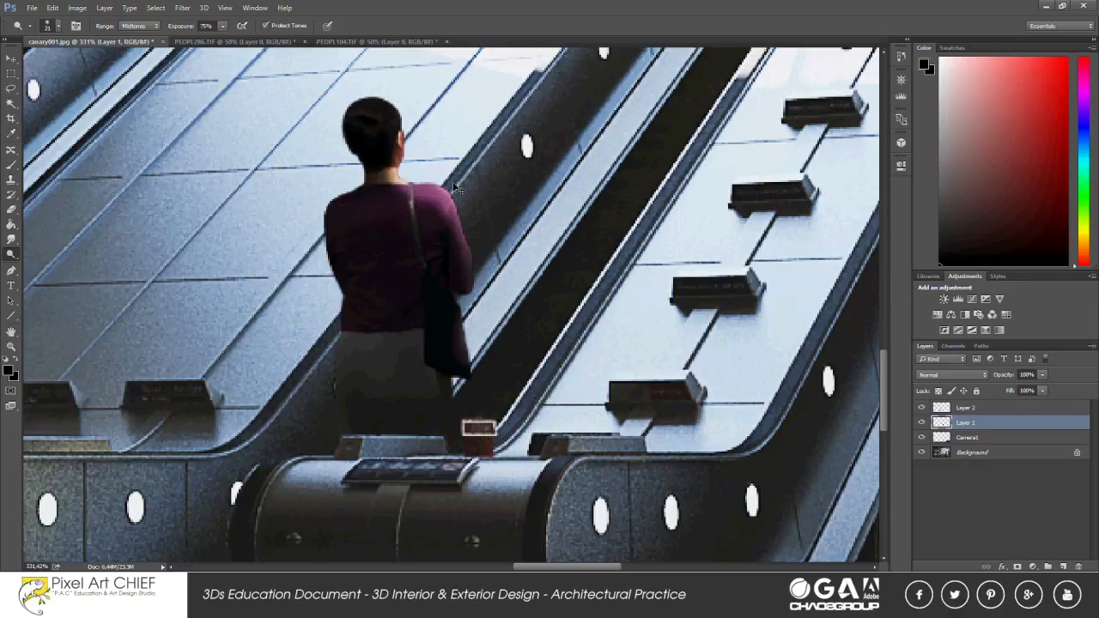
# Dodge highlights onto the skirt's edge, and onto the bag strap, neck and shoulder with a 12 px brush.
pyautogui.scroll(-8, 420, 262)
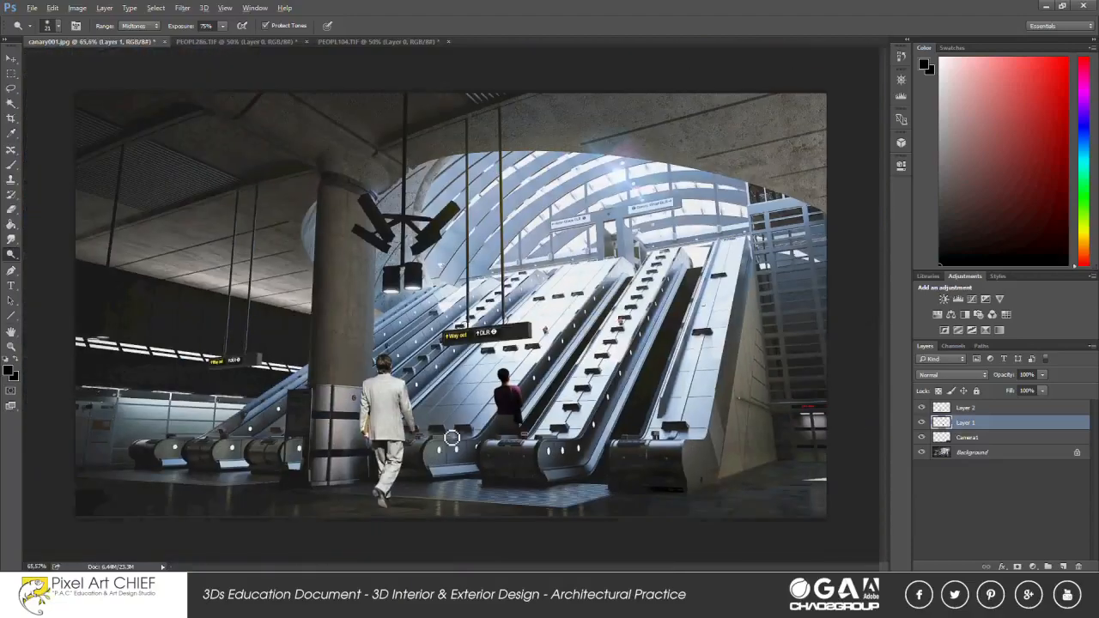
pyautogui.scroll(8, 480, 425)
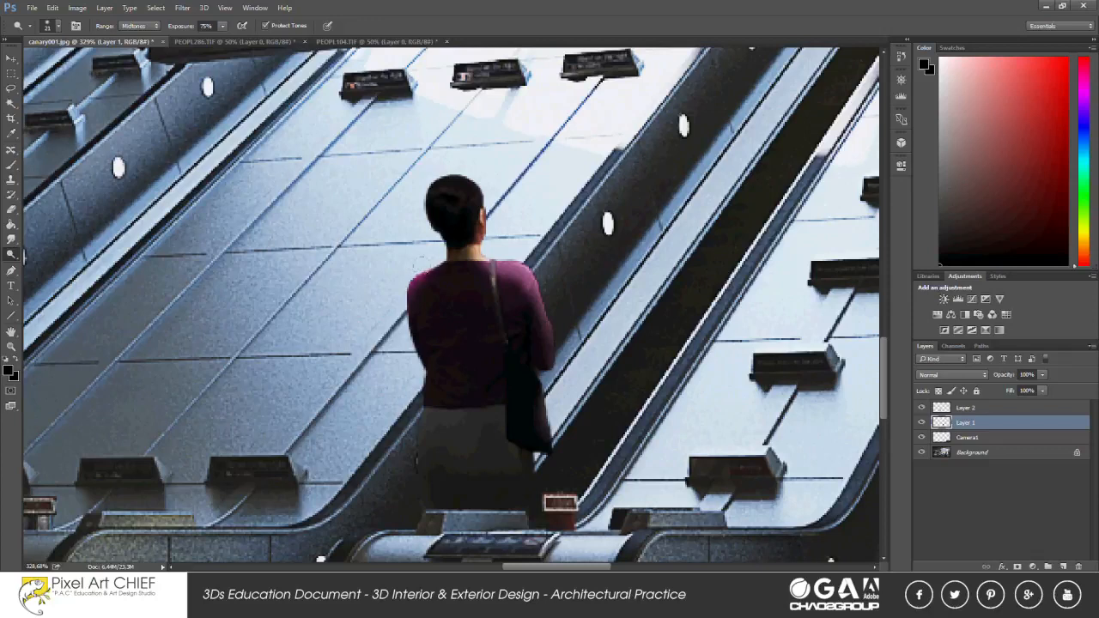
pyautogui.moveTo(415, 350); pyautogui.dragTo(412, 484)
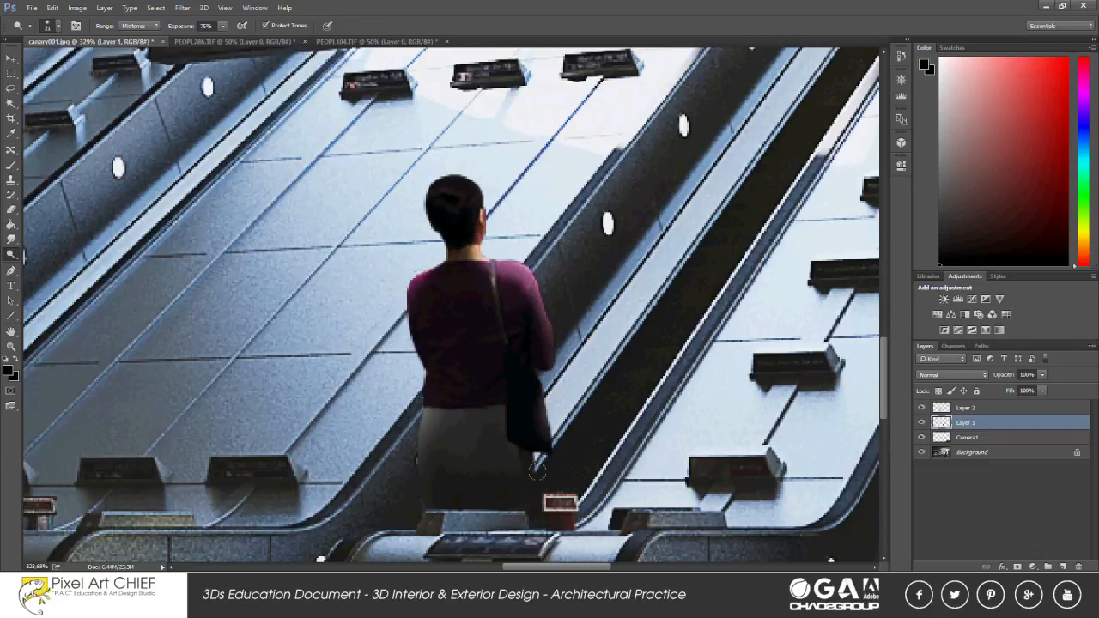
pyautogui.rightClick(496, 313)
pyautogui.moveTo(560, 341); pyautogui.dragTo(556, 341)
pyautogui.moveTo(493, 268); pyautogui.dragTo(499, 317)
pyautogui.moveTo(471, 243)
pyautogui.mouseDown()
pyautogui.moveTo(443, 267)
pyautogui.moveTo(478, 275)
pyautogui.moveTo(435, 268)
pyautogui.mouseUp()
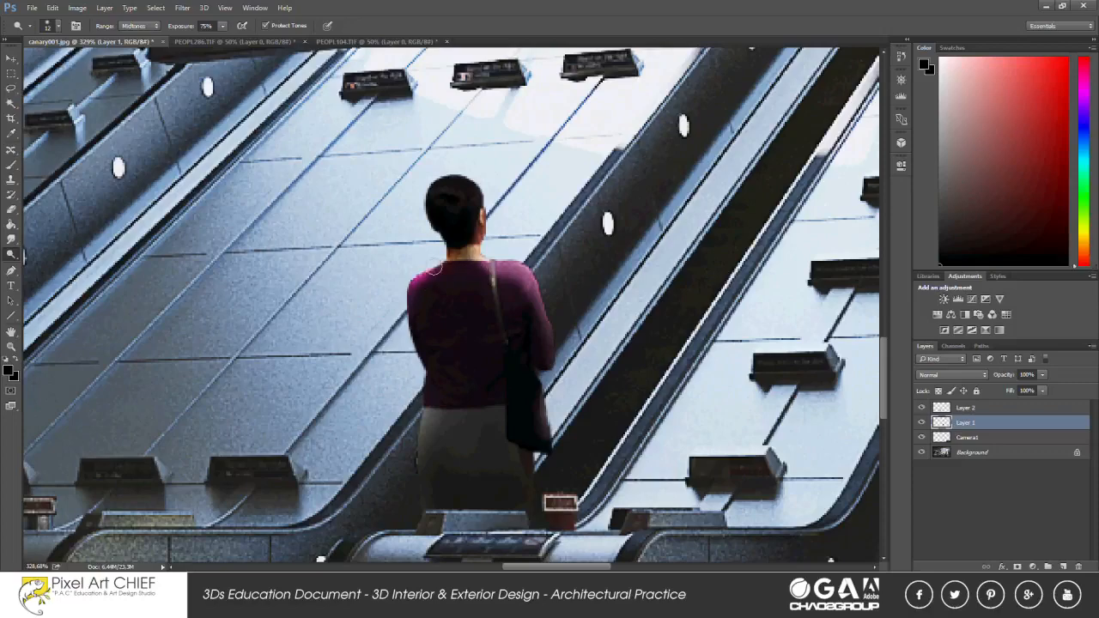
# Brighten the midtones of the woman's layer with a Levels adjustment.
pyautogui.scroll(-6, 402, 378)
pyautogui.press('v')
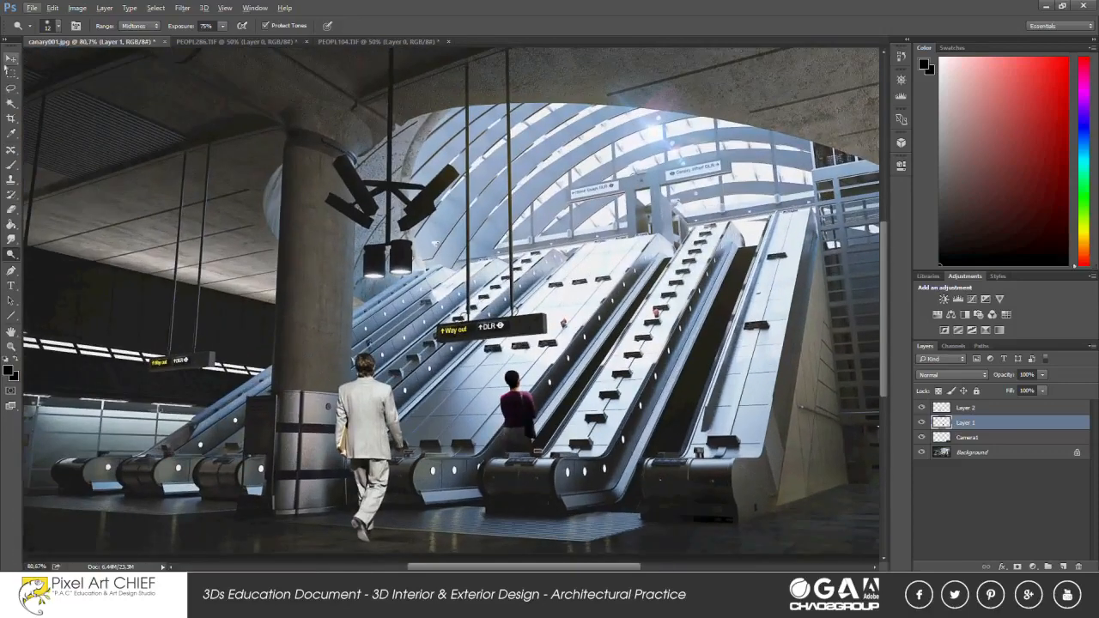
pyautogui.scroll(3, 498, 429)
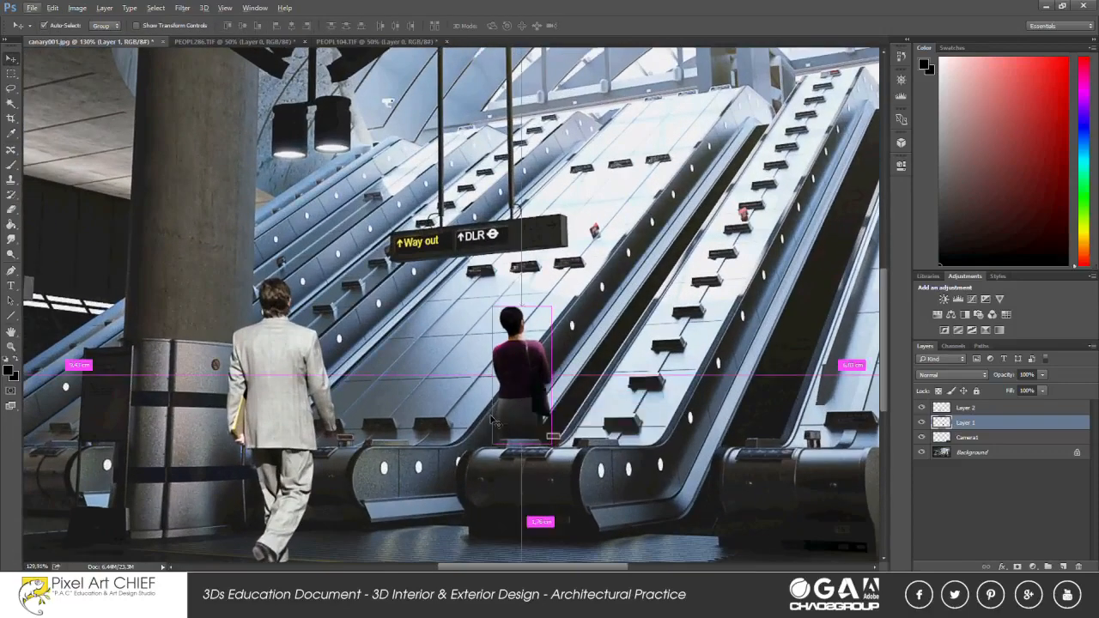
pyautogui.hotkey('ctrl', 'l')
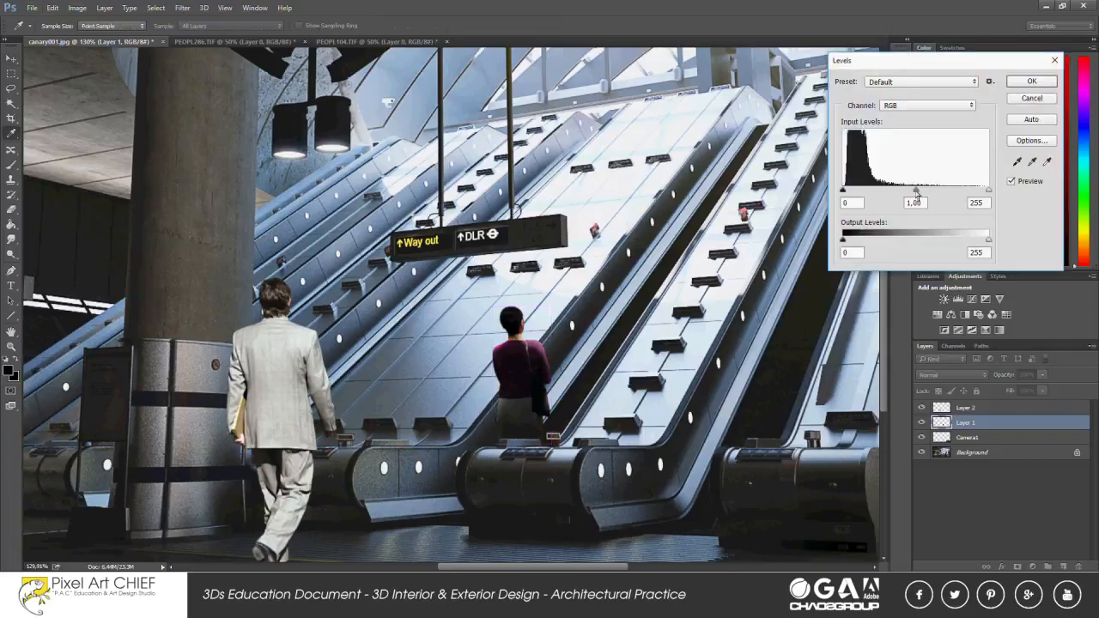
pyautogui.moveTo(916, 191); pyautogui.dragTo(904, 191)
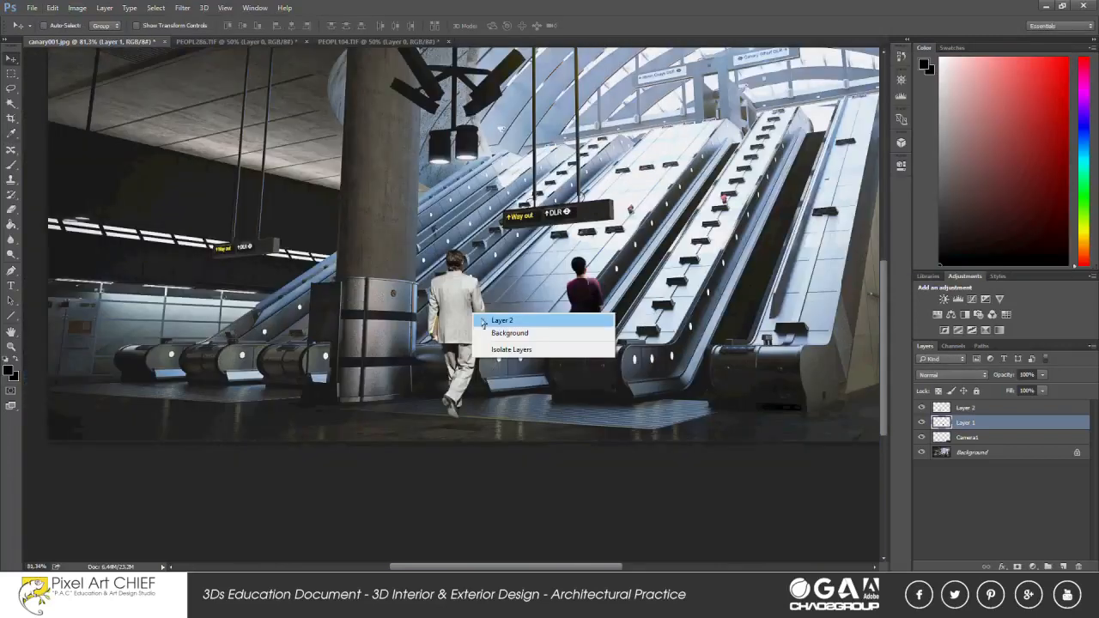
# Scale down the man in the light suit and position him on the floor between the round column and the woman.
pyautogui.click(509, 322)
pyautogui.press('m')
pyautogui.rightClick(508, 291)
pyautogui.click(543, 402)
pyautogui.moveTo(530, 241); pyautogui.dragTo(523, 257)
pyautogui.moveTo(513, 305); pyautogui.dragTo(504, 307)
pyautogui.press('Return')
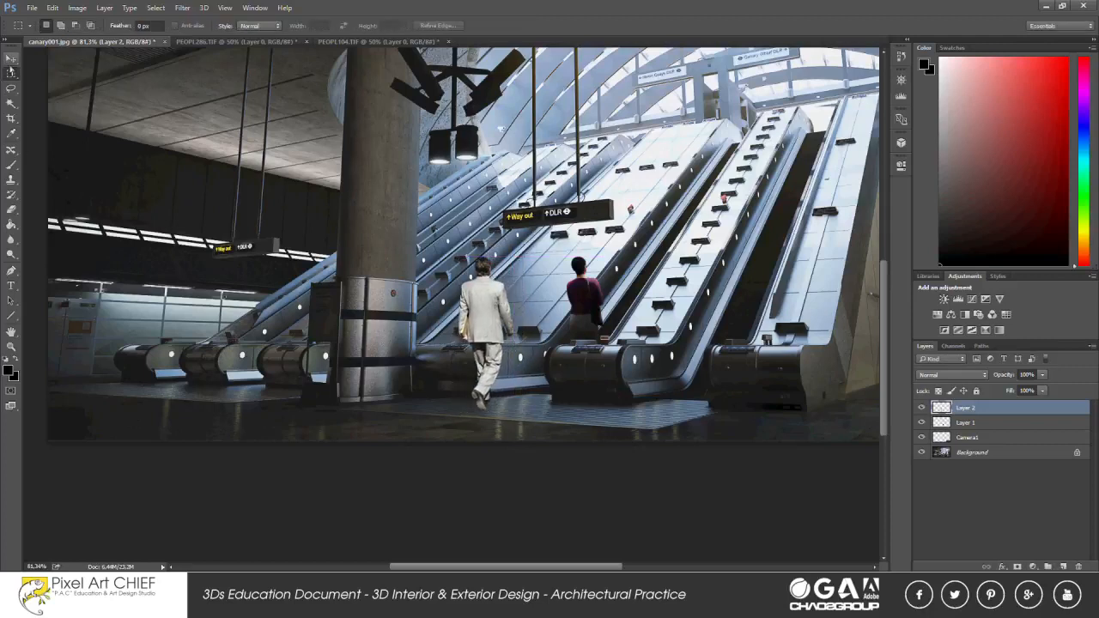
pyautogui.click(10, 59)
pyautogui.moveTo(497, 356); pyautogui.dragTo(483, 357)
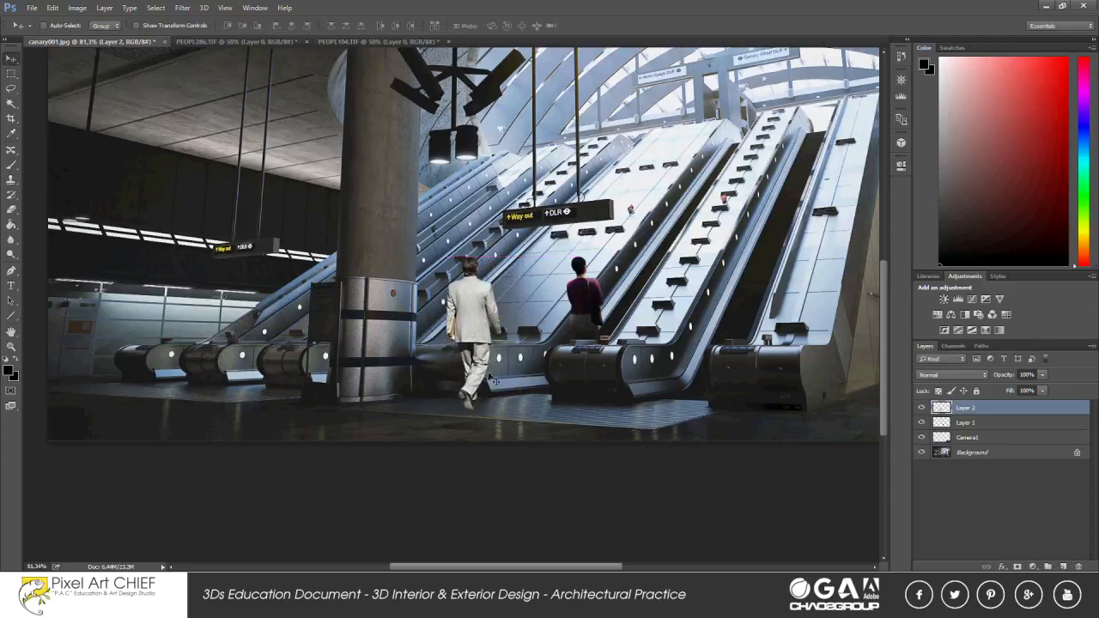
# Duplicate the man's layer, flip the copy vertically below his feet as a floor reflection, and order it beneath the original.
pyautogui.hotkey('ctrl', 'j')
pyautogui.hotkey('ctrl', 't')
pyautogui.rightClick(468, 289)
pyautogui.click(504, 486)
pyautogui.moveTo(485, 313); pyautogui.dragTo(469, 431)
pyautogui.press('Return')
pyautogui.hotkey('ctrl', '[')
pyautogui.press('v')
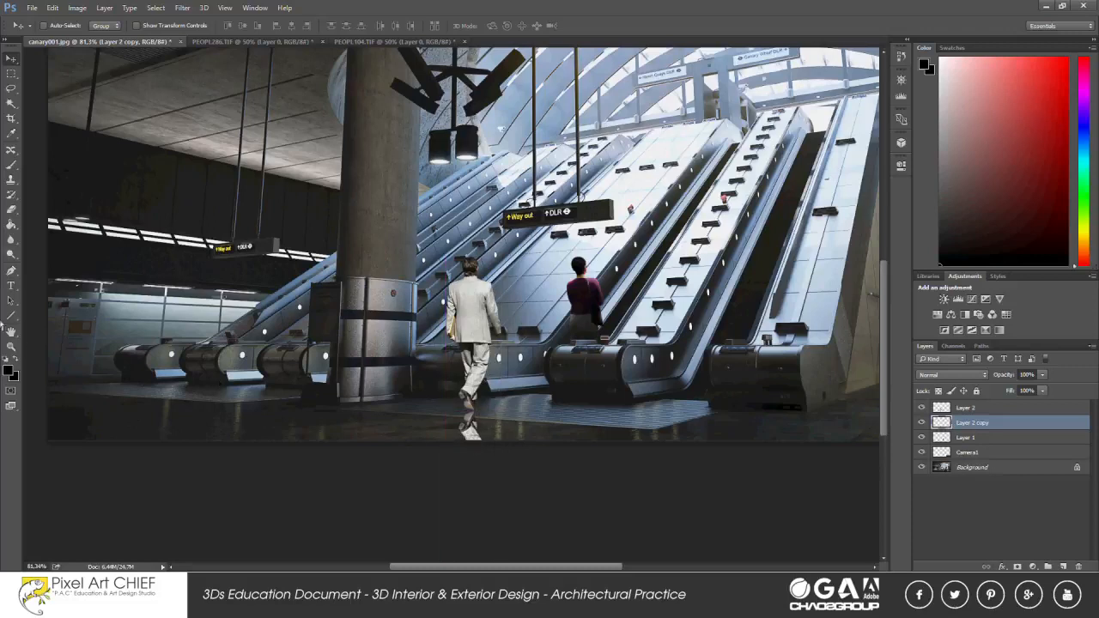
# Choose the Blur tool and set its strength to 75%.
pyautogui.click(11, 239)
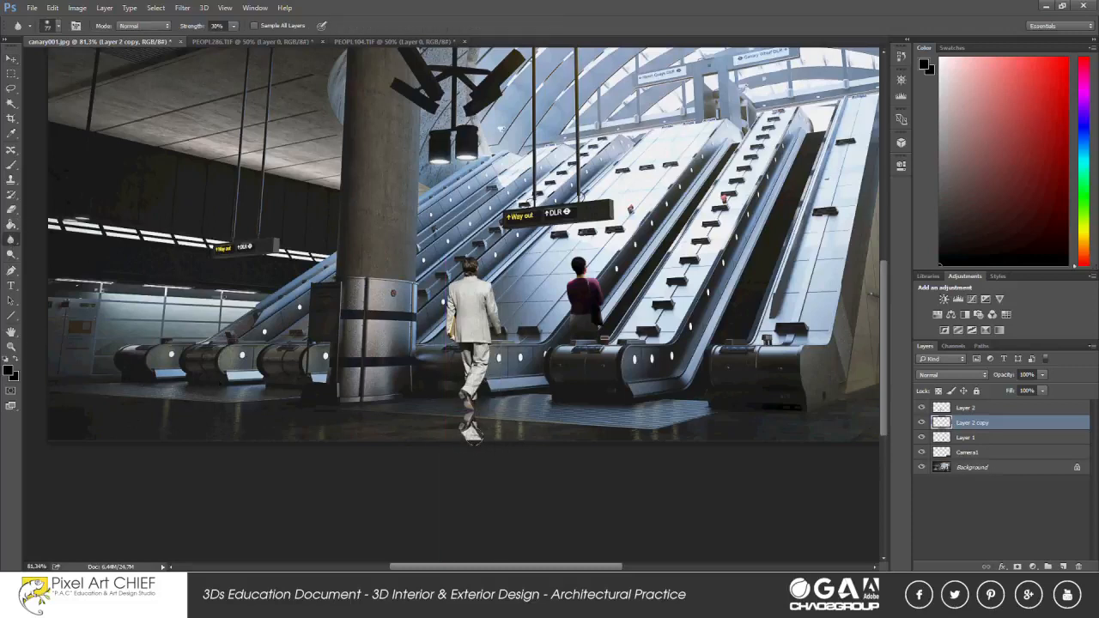
pyautogui.doubleClick(216, 25)
pyautogui.write('75')
pyautogui.press('Return')
# Darken the man's reflection with Hue/Saturation, setting Lightness to -47.
pyautogui.click(77, 7)
pyautogui.moveTo(98, 34)
pyautogui.click(255, 79)
pyautogui.moveTo(912, 318); pyautogui.dragTo(879, 325)
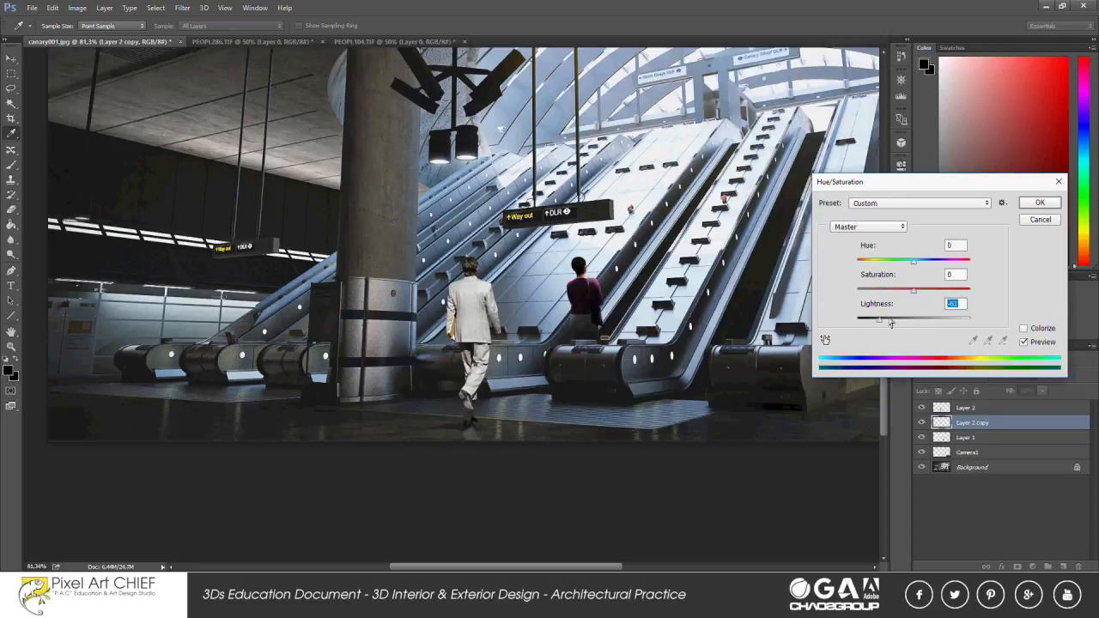
pyautogui.moveTo(890, 323); pyautogui.dragTo(888, 324)
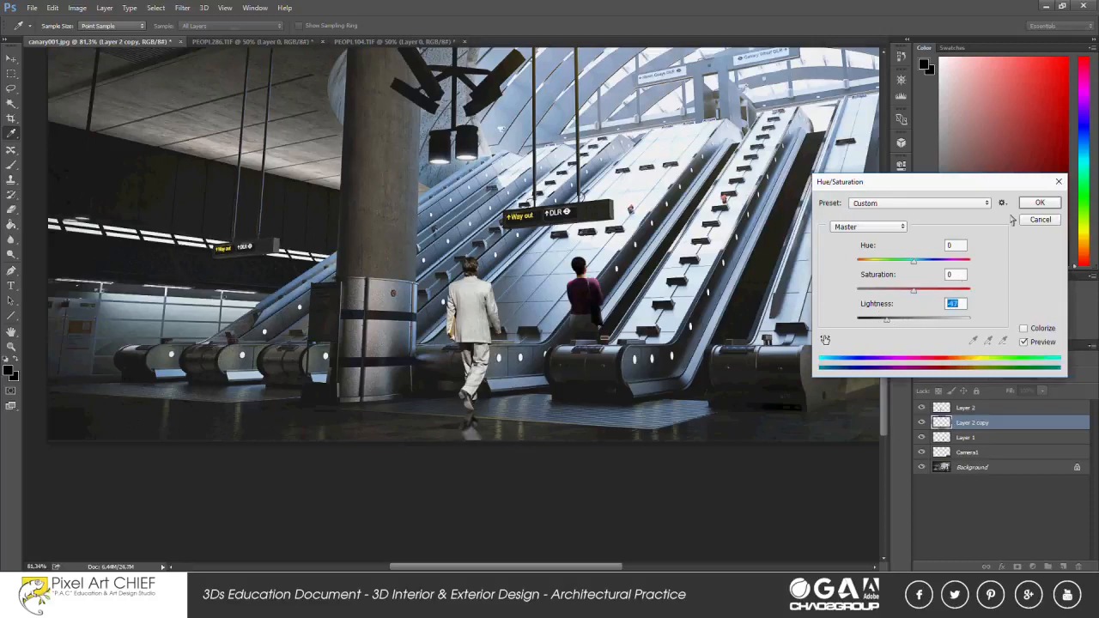
pyautogui.press('Return')
# Try Vibrance and Exposure adjustments on the man's reflection layer.
pyautogui.click(182, 7)
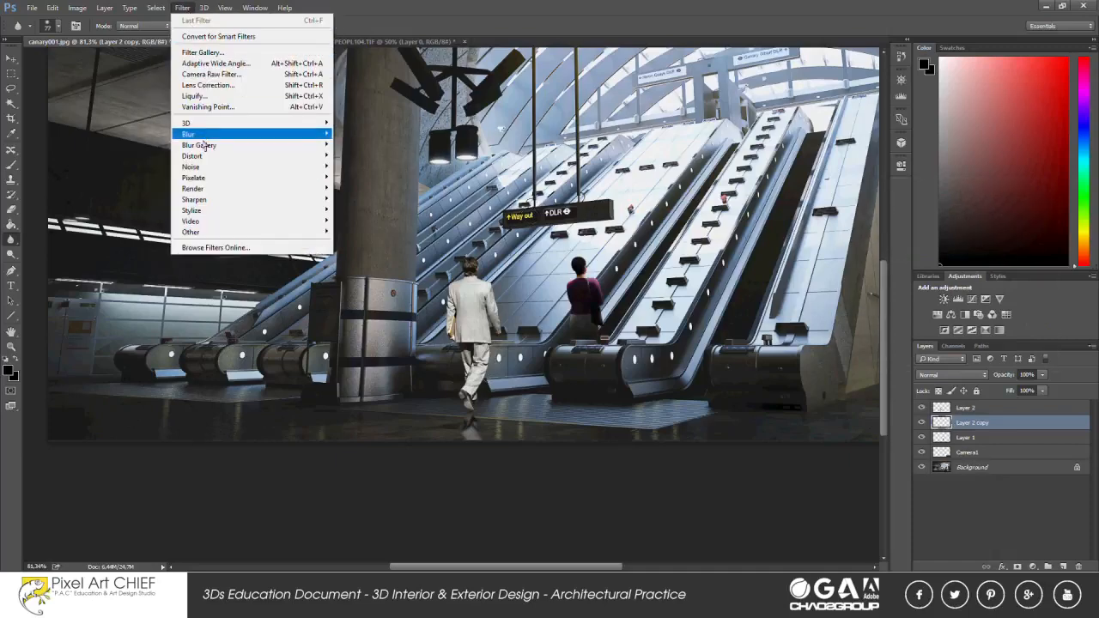
pyautogui.moveTo(78, 8)
pyautogui.moveTo(93, 40)
pyautogui.click(249, 88)
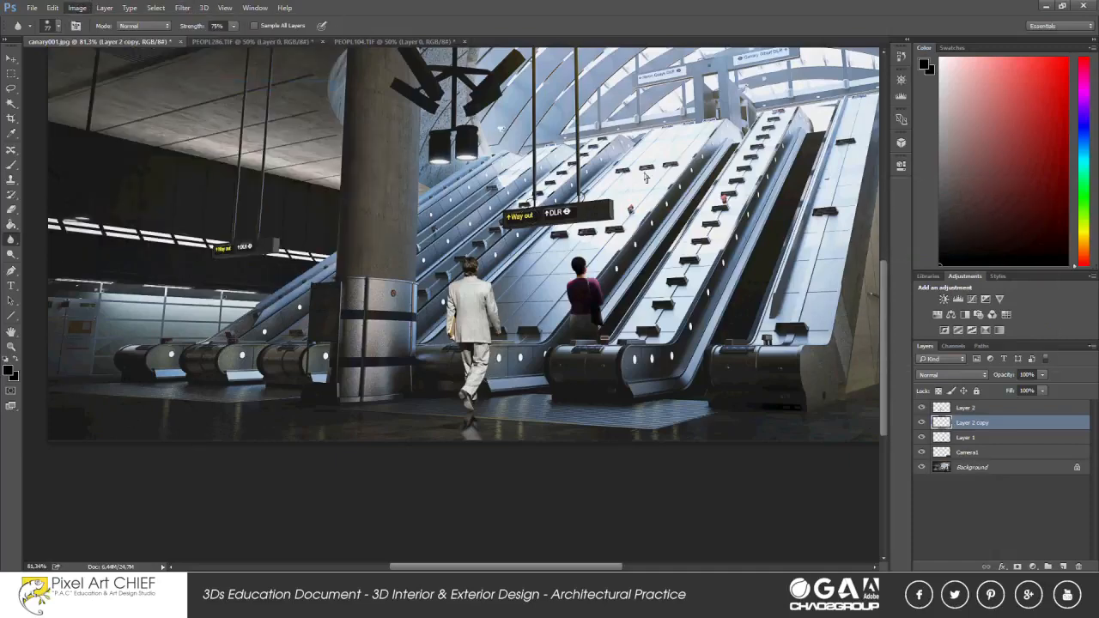
pyautogui.moveTo(894, 262); pyautogui.dragTo(887, 262)
pyautogui.click(984, 212)
pyautogui.click(77, 8)
pyautogui.moveTo(93, 40)
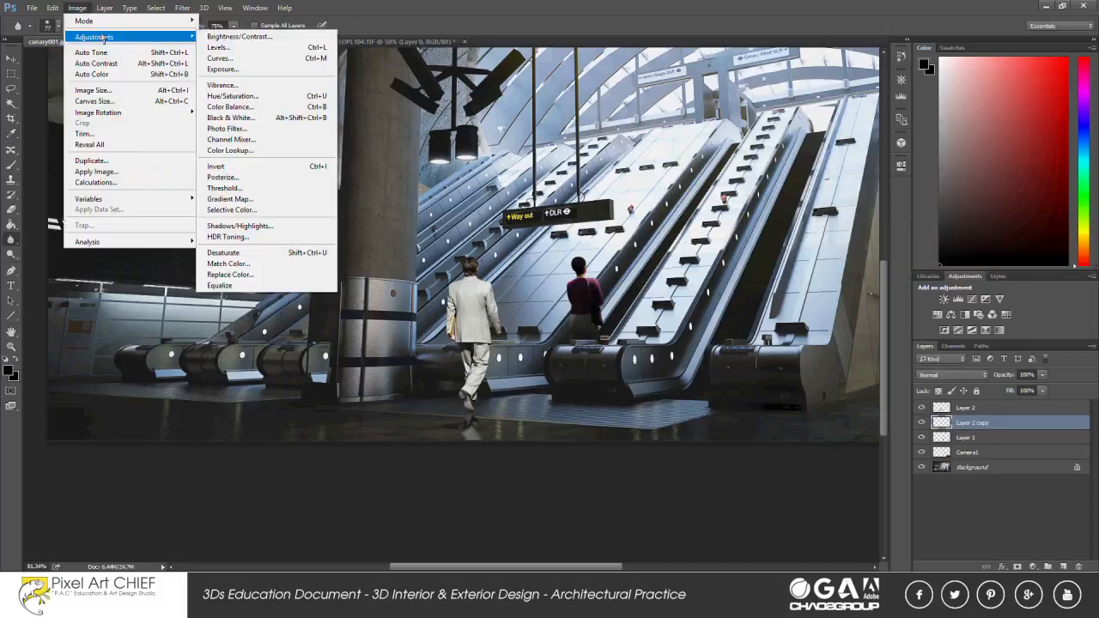
pyautogui.click(249, 68)
pyautogui.click(817, 317)
pyautogui.press('Return')
pyautogui.press('r')
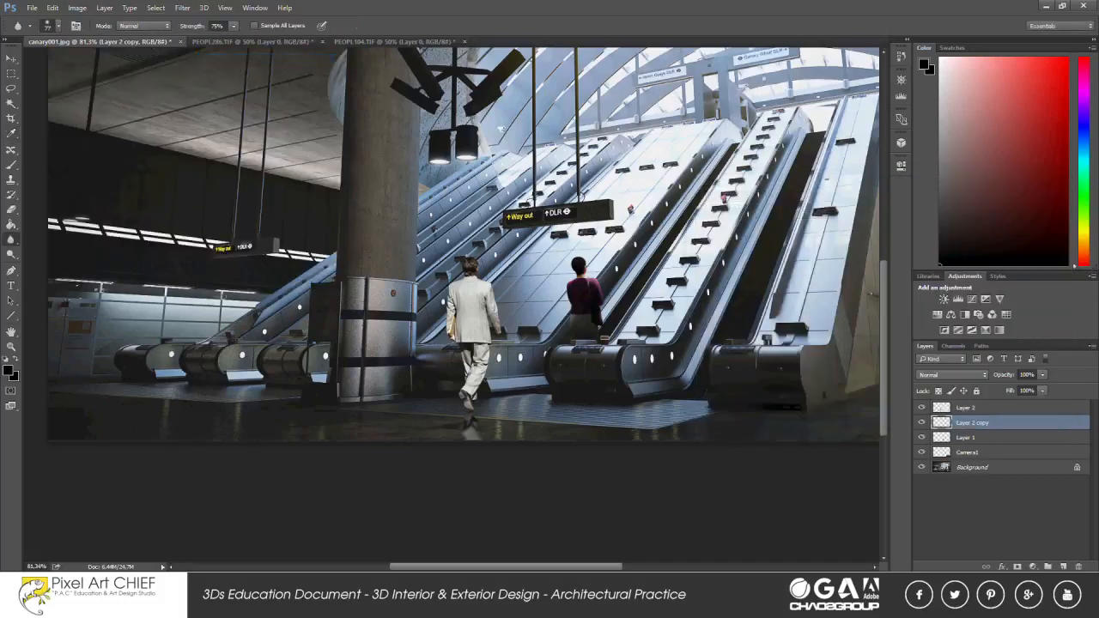
# Dim the man's reflection with Levels by lowering the white output level to 210.
pyautogui.press('v')
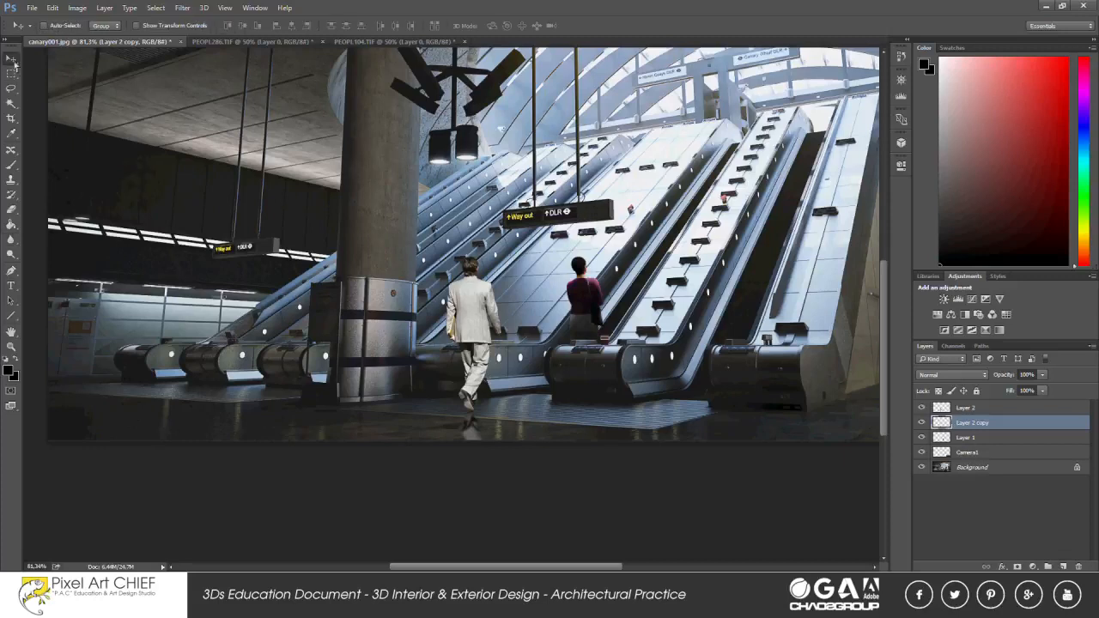
pyautogui.scroll(1, 502, 411)
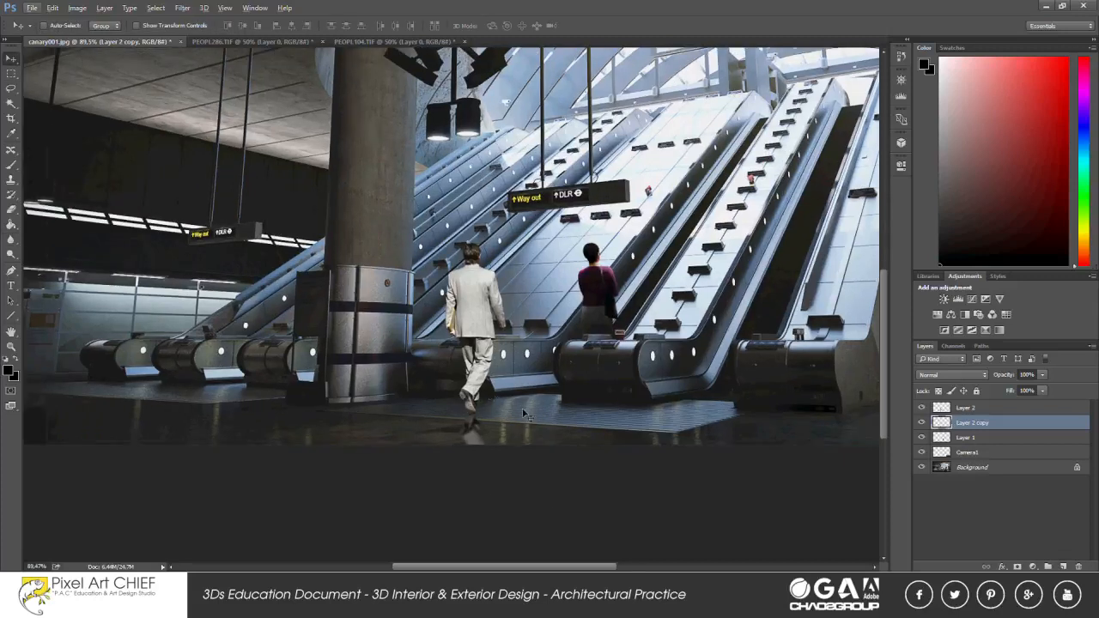
pyautogui.click(77, 7)
pyautogui.moveTo(155, 38)
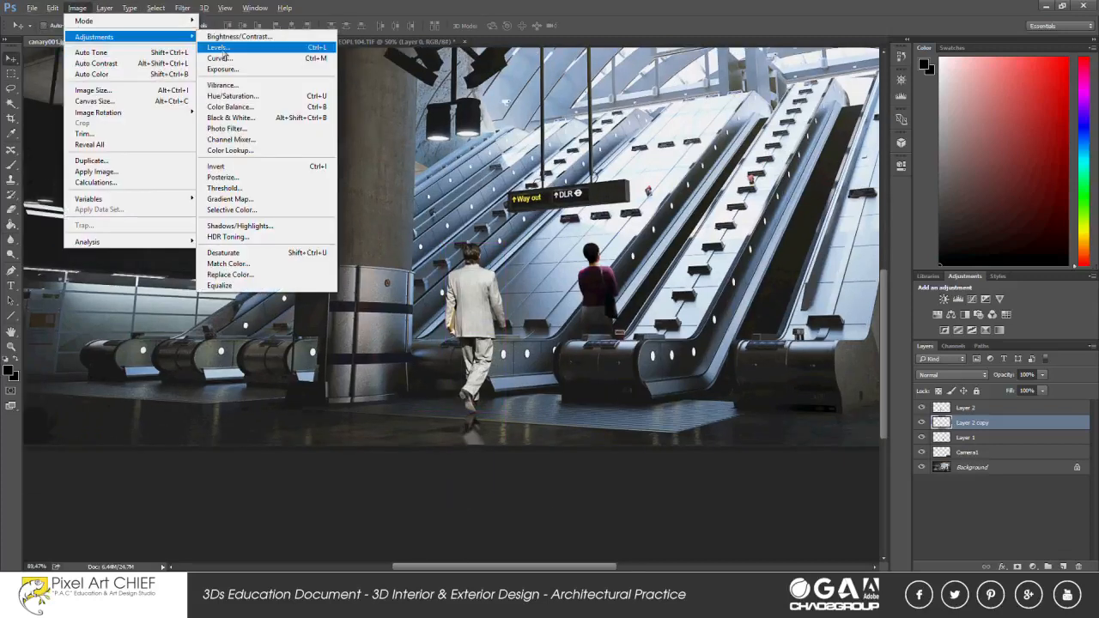
pyautogui.click(225, 50)
pyautogui.moveTo(989, 241); pyautogui.dragTo(951, 247)
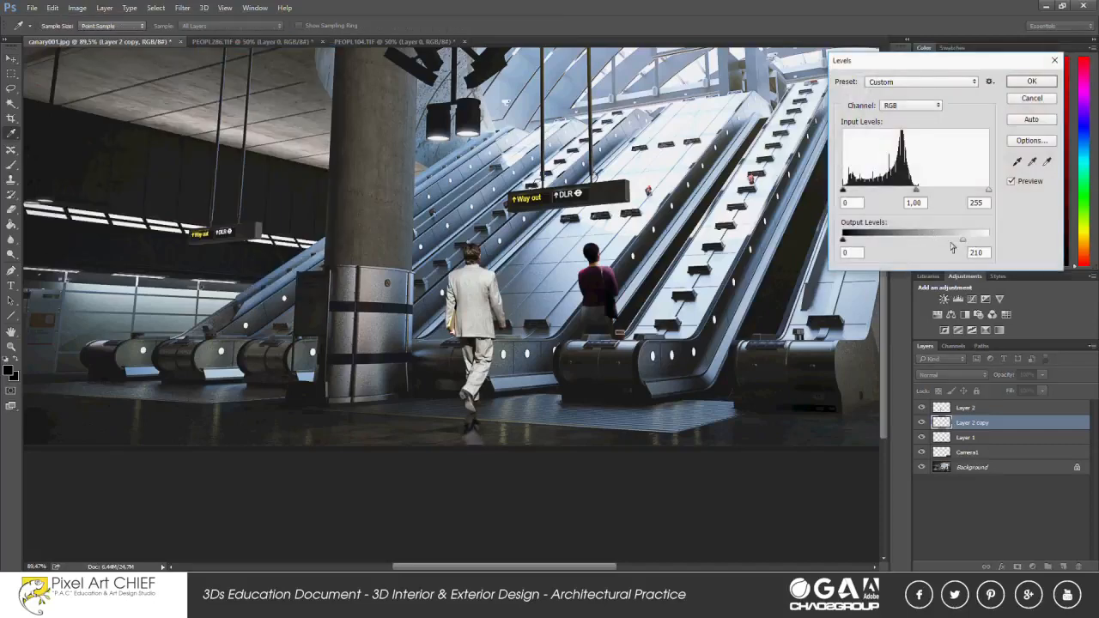
pyautogui.press('Return')
# Select the walking man's original layer and duplicate it.
pyautogui.press('v')
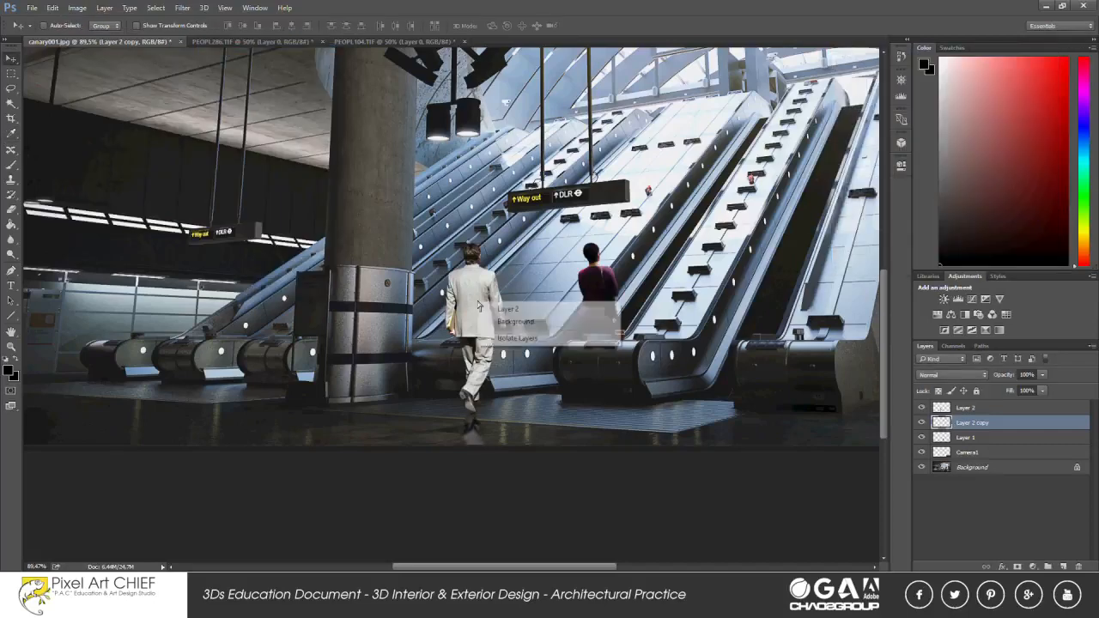
pyautogui.click(515, 320)
pyautogui.rightClick(964, 407)
pyautogui.click(850, 100)
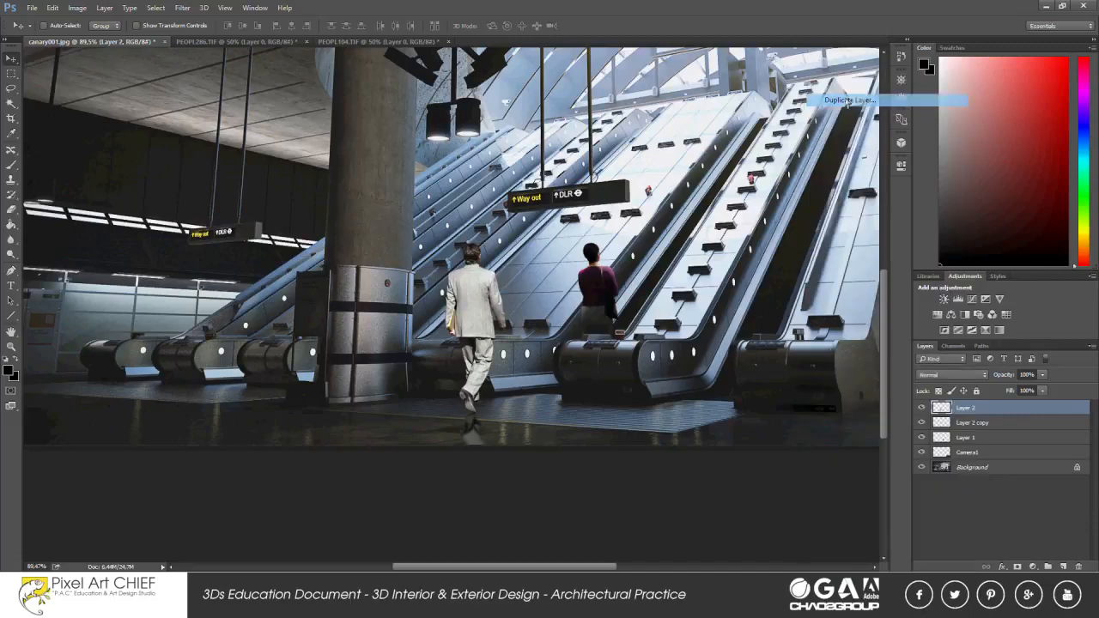
pyautogui.click(650, 190)
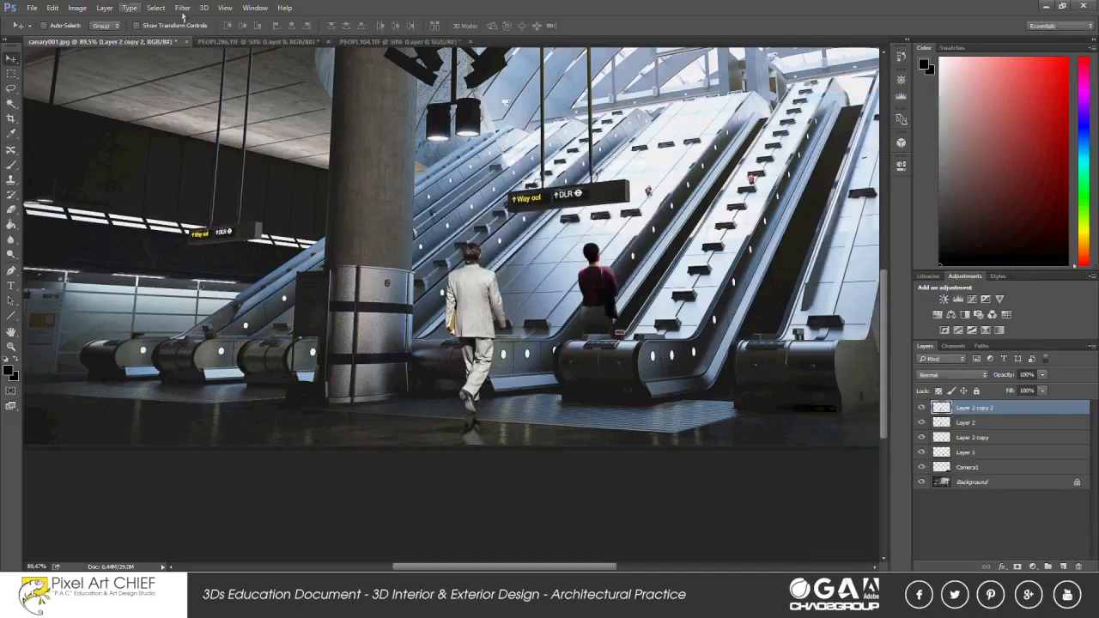
# Darken the man's new duplicate layer with Hue/Saturation, setting Lightness to about -65.
pyautogui.click(77, 7)
pyautogui.moveTo(94, 35)
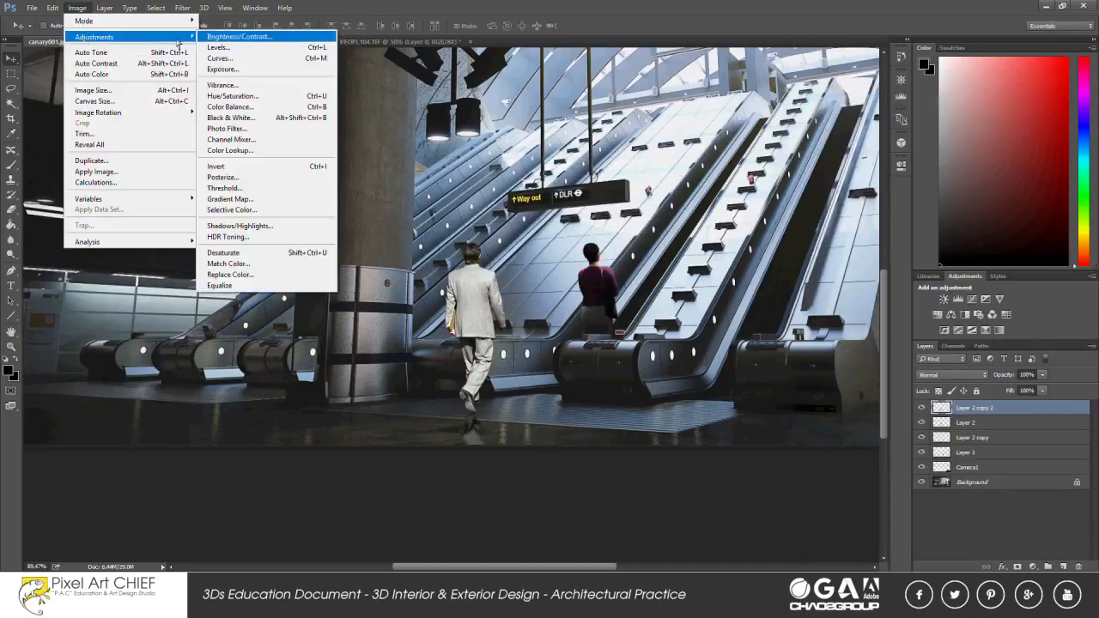
pyautogui.click(264, 101)
pyautogui.moveTo(912, 320); pyautogui.dragTo(879, 335)
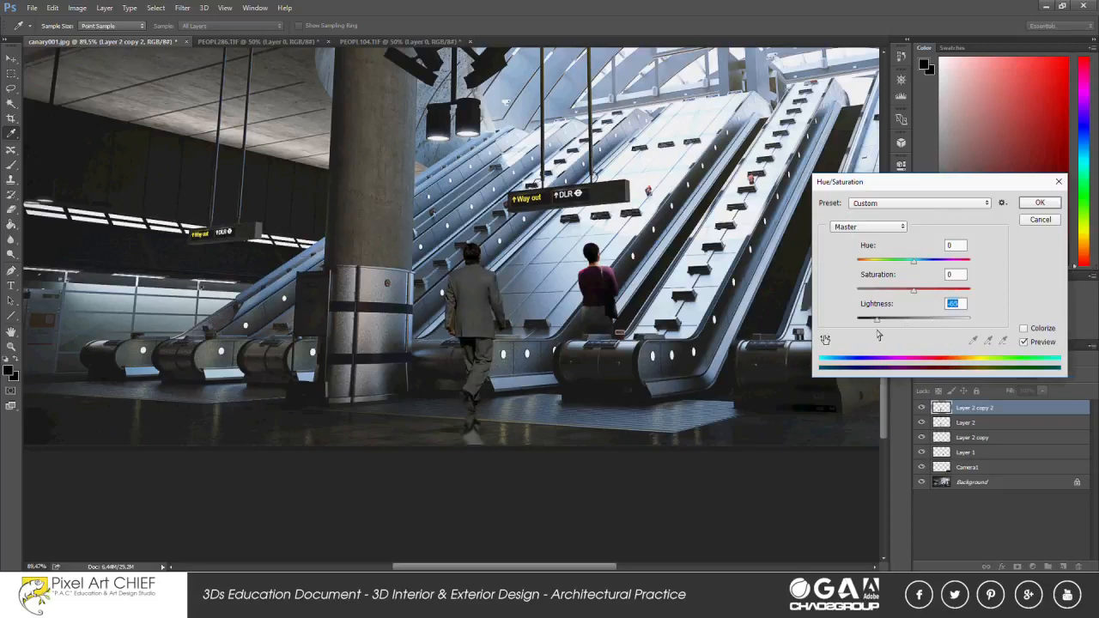
pyautogui.click(1039, 202)
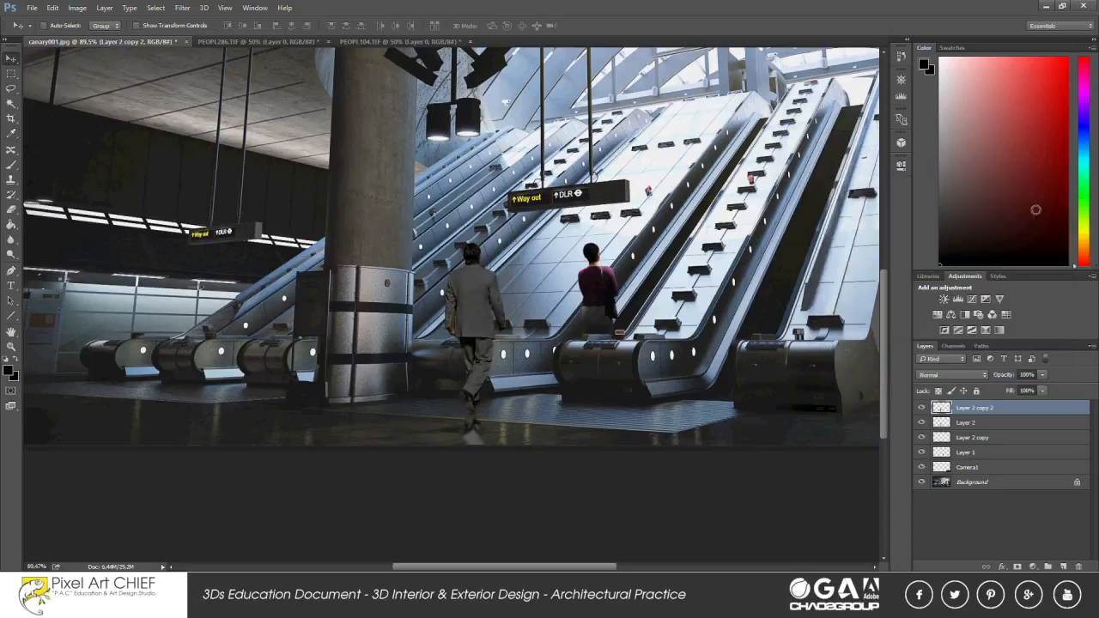
# Darken the man's floor reflection with Hue/Saturation, setting Lightness to about -66, and lower the layer's opacity to about 57%.
pyautogui.click(979, 438)
pyautogui.hotkey('ctrl', 'u')
pyautogui.moveTo(912, 321); pyautogui.dragTo(876, 323)
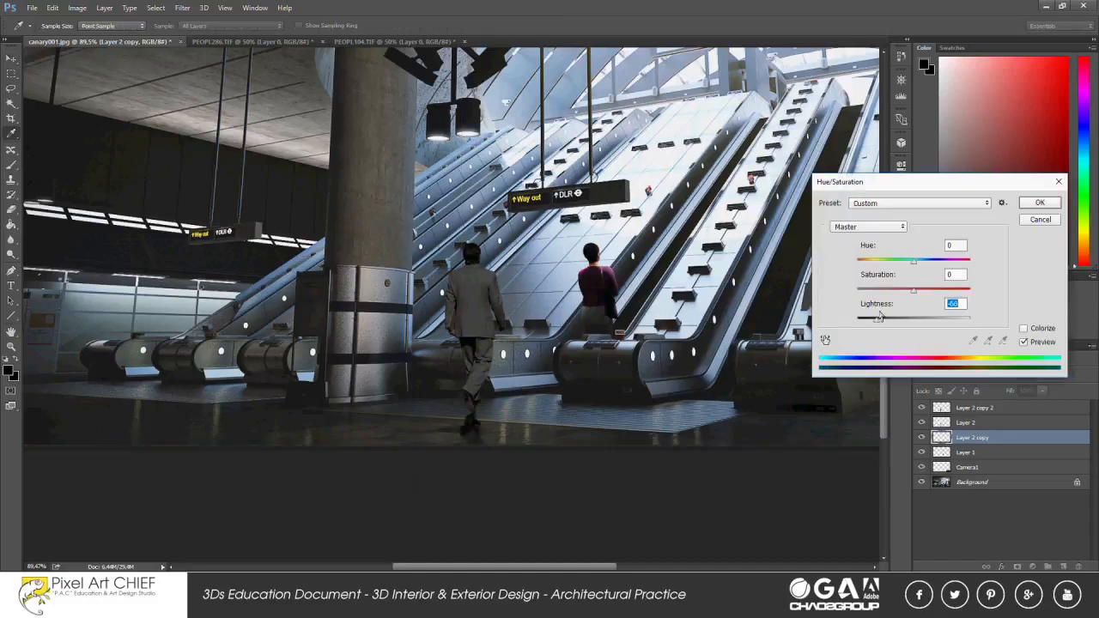
pyautogui.click(1039, 202)
pyautogui.moveTo(1041, 389)
pyautogui.mouseDown()
pyautogui.moveTo(994, 389)
pyautogui.moveTo(1028, 389)
pyautogui.mouseUp()
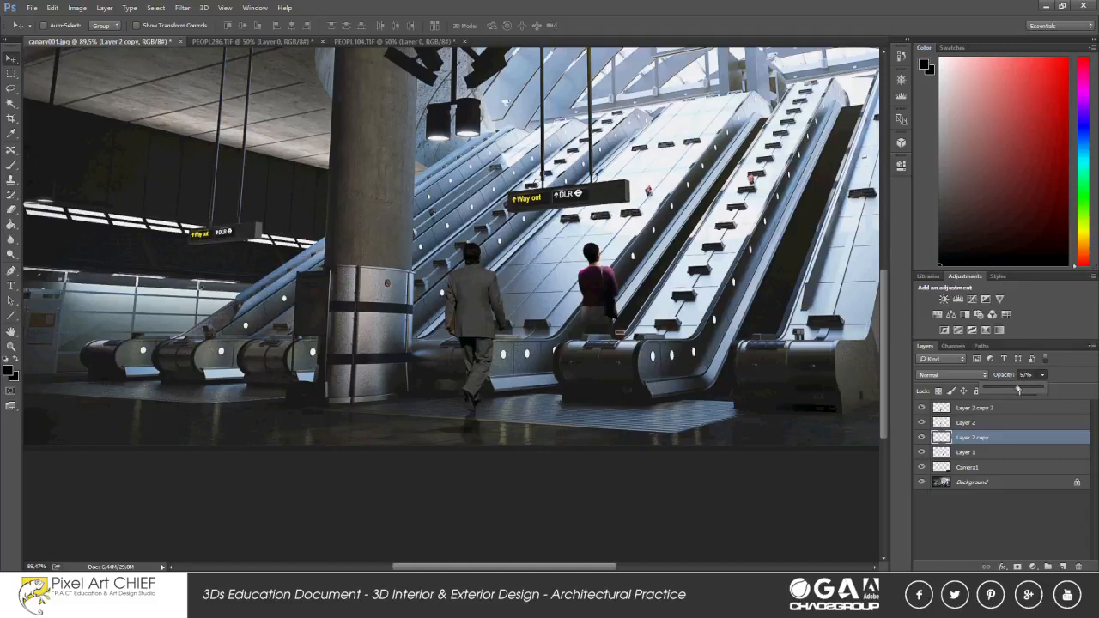
# Erase the man's dark top duplicate along his right sleeve with a small 75% opacity eraser to expose a lit edge.
pyautogui.click(976, 408)
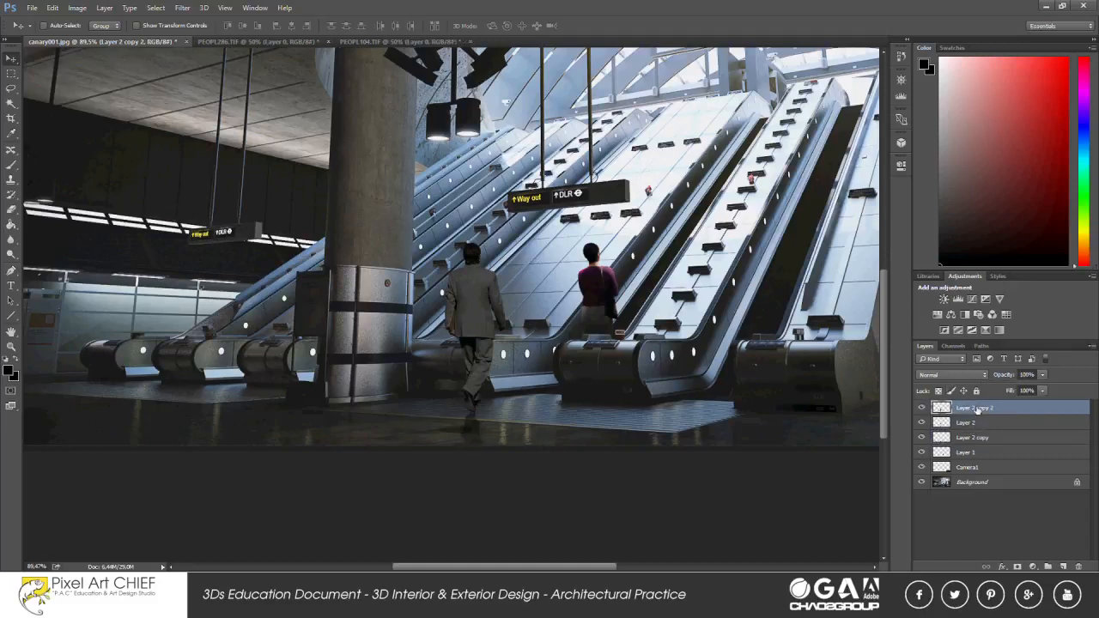
pyautogui.click(12, 209)
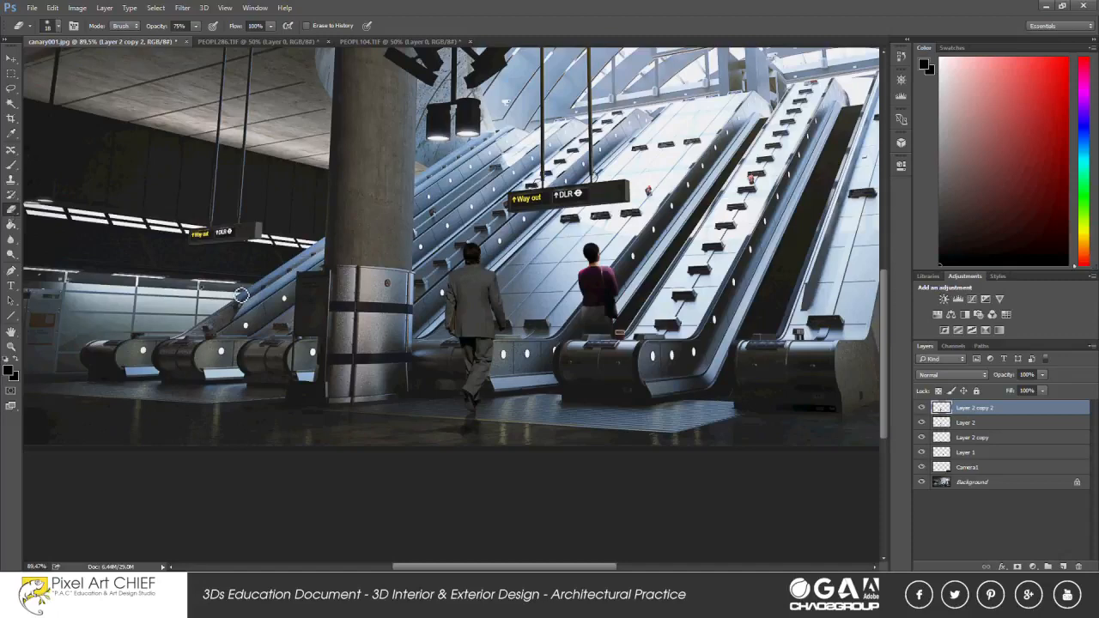
pyautogui.scroll(5, 498, 313)
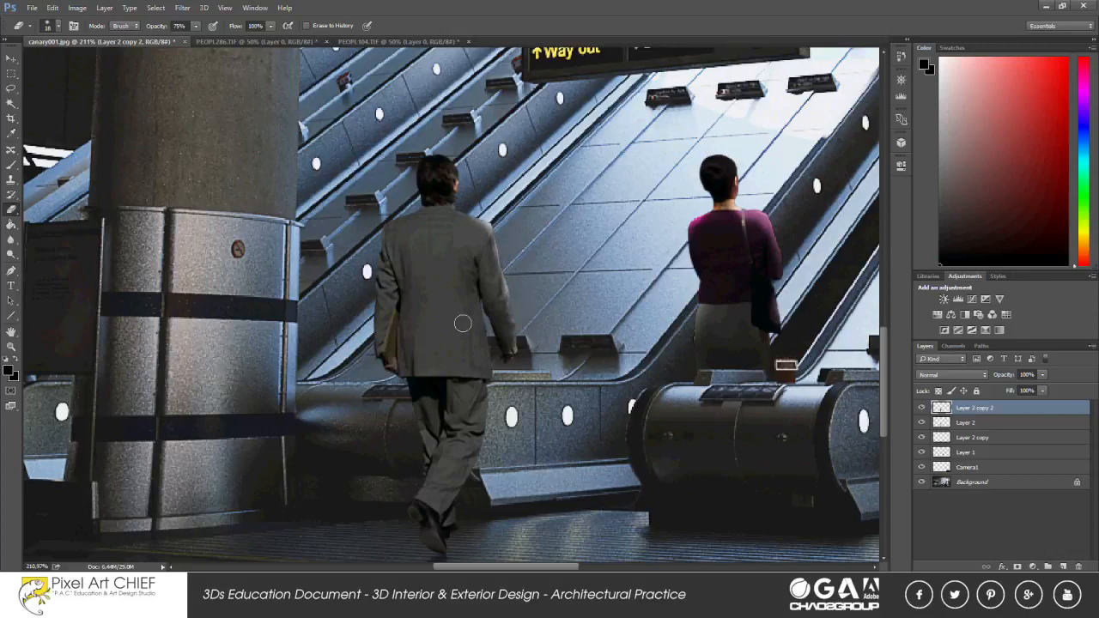
pyautogui.scroll(6, 504, 301)
pyautogui.rightClick(507, 236)
pyautogui.moveTo(568, 266); pyautogui.dragTo(564, 266)
pyautogui.click(509, 238)
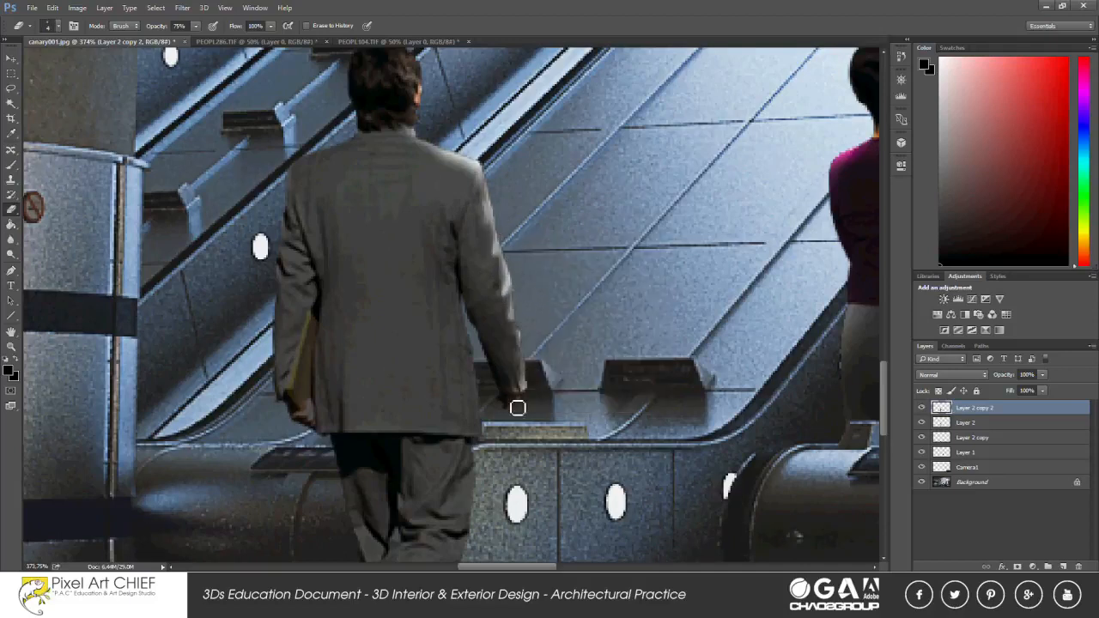
# Erase the dark duplicate around the man's left shoulder, enlarging the eraser to 114 px for broader areas.
pyautogui.rightClick(344, 149)
pyautogui.click(427, 179)
pyautogui.click(319, 166)
pyautogui.click(216, 220)
pyautogui.scroll(-16, 204, 285)
pyautogui.rightClick(291, 281)
pyautogui.click(385, 309)
pyautogui.click(287, 304)
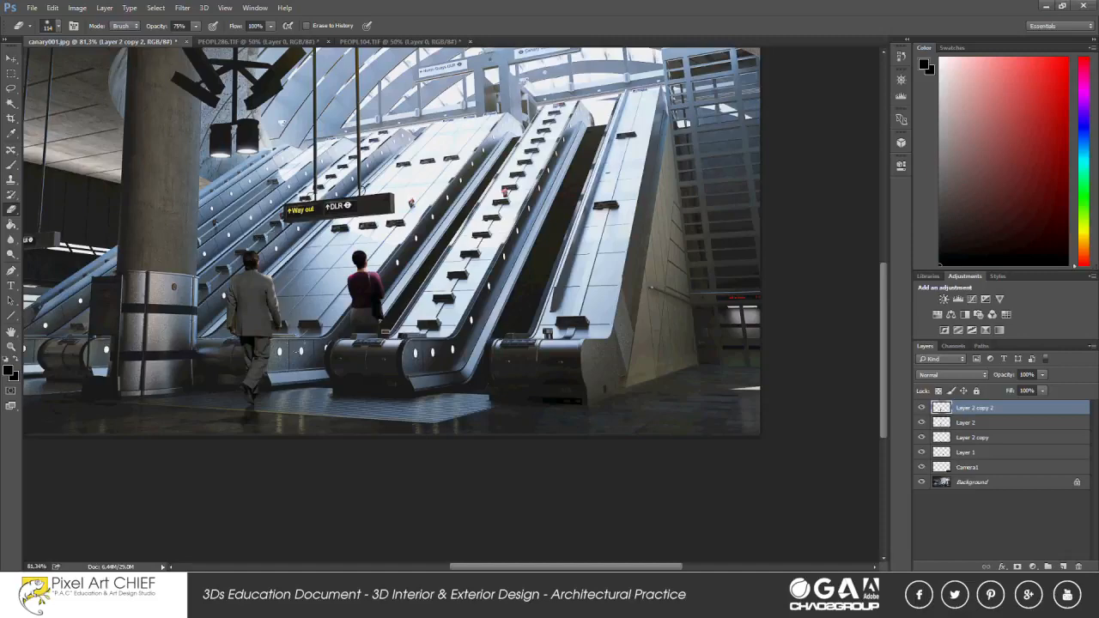
# Set the eraser's opacity to 10% and softly fade the dark duplicate over the man's back.
pyautogui.moveTo(188, 27); pyautogui.dragTo(137, 31)
pyautogui.write('10')
pyautogui.press('Return')
pyautogui.click(240, 286)
pyautogui.scroll(2, 391, 495)
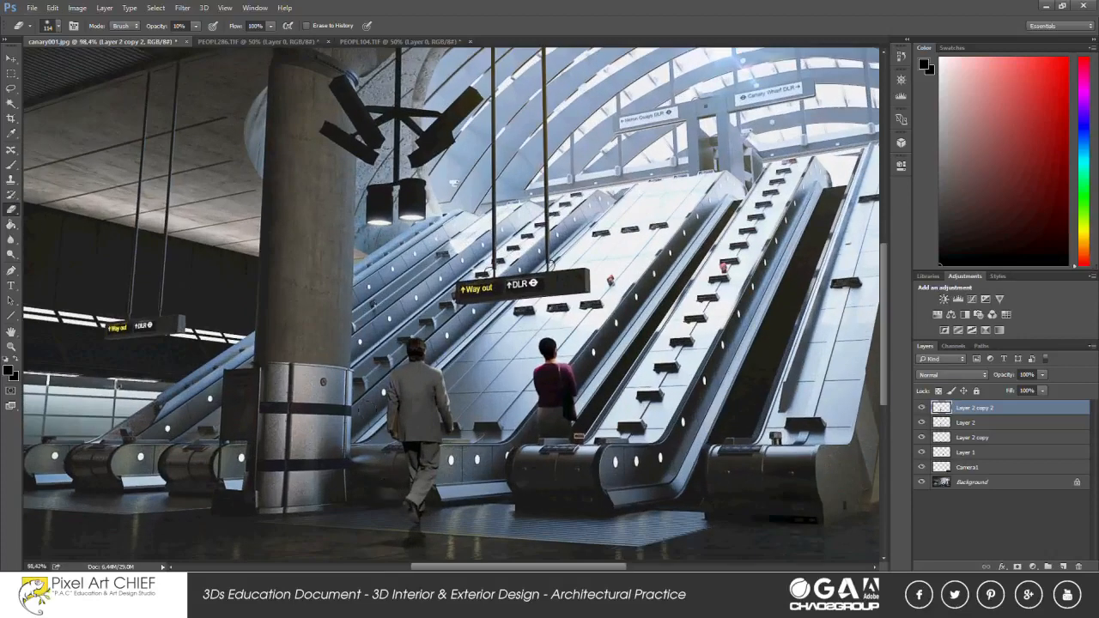
pyautogui.scroll(-2, 367, 415)
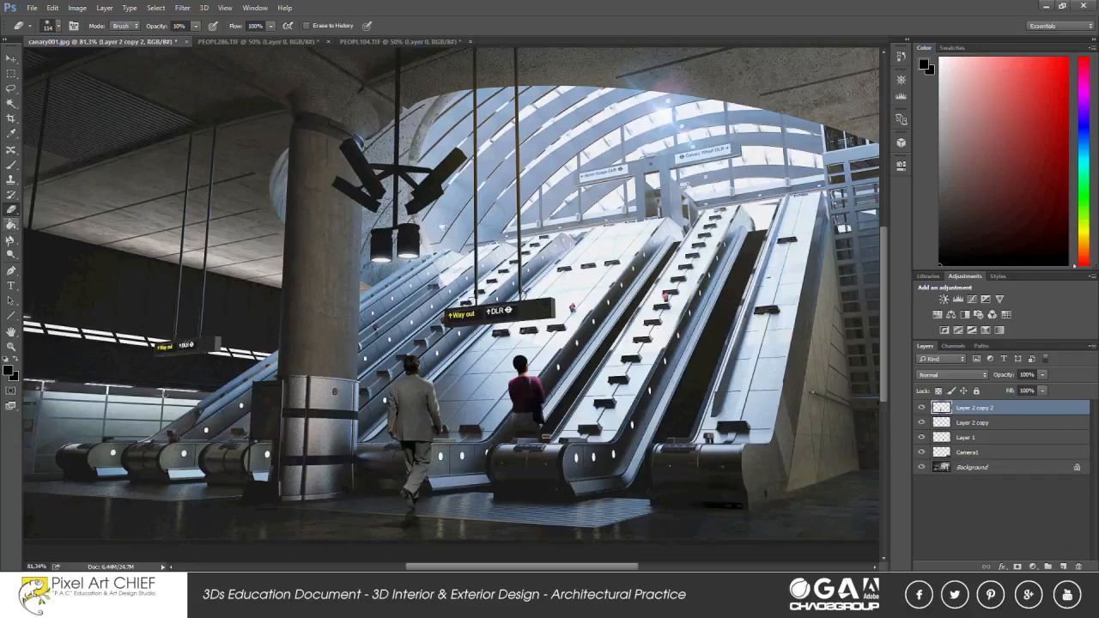
# Merge the man's dark duplicate with his original layer and burn the midtones on his jacket's left side and trousers.
pyautogui.rightClick(11, 255)
pyautogui.click(50, 265)
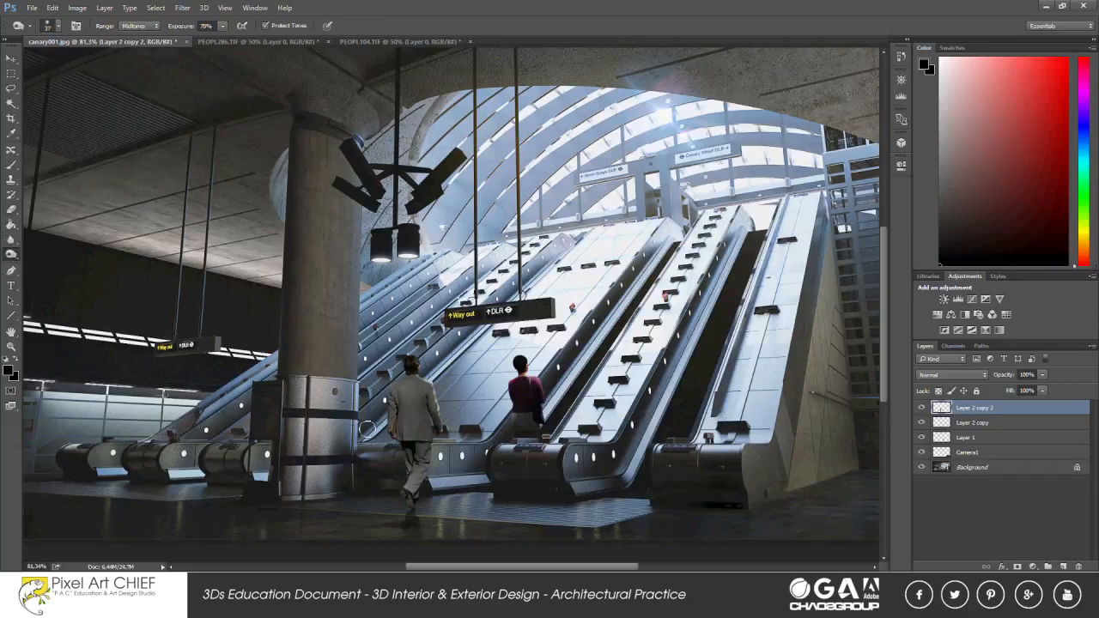
pyautogui.scroll(11, 416, 455)
pyautogui.moveTo(386, 448)
pyautogui.mouseDown()
pyautogui.moveTo(424, 446)
pyautogui.moveTo(441, 474)
pyautogui.mouseUp()
pyautogui.moveTo(448, 345)
pyautogui.mouseDown()
pyautogui.moveTo(430, 393)
pyautogui.moveTo(383, 357)
pyautogui.moveTo(377, 299)
pyautogui.moveTo(429, 274)
pyautogui.moveTo(455, 299)
pyautogui.mouseUp()
pyautogui.scroll(-6, 446, 464)
pyautogui.moveTo(436, 471); pyautogui.dragTo(420, 499)
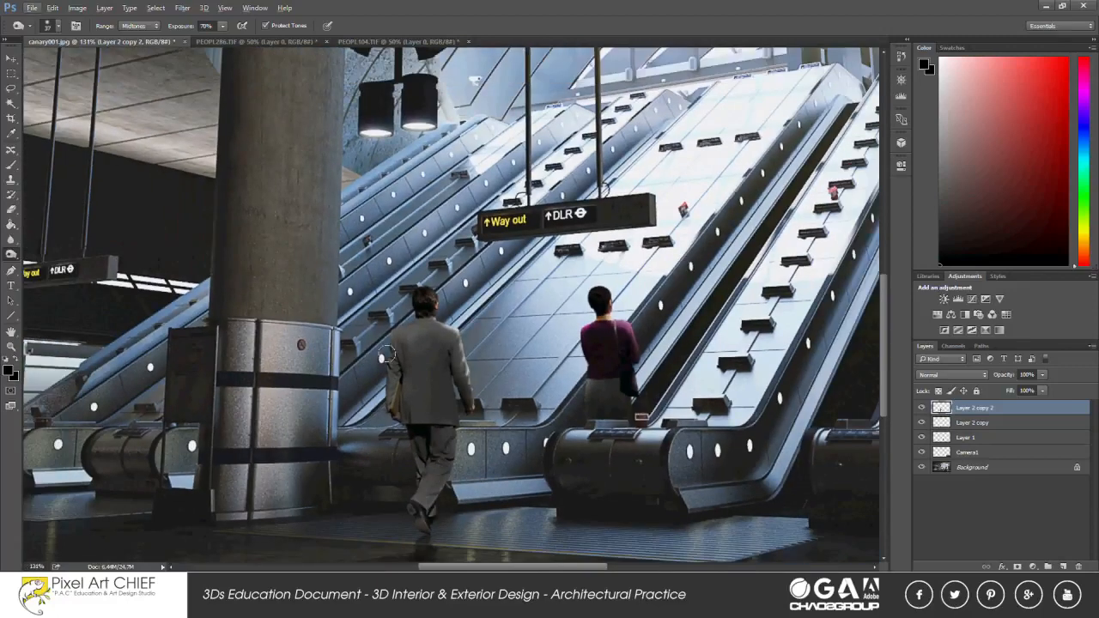
pyautogui.moveTo(391, 338); pyautogui.dragTo(457, 381)
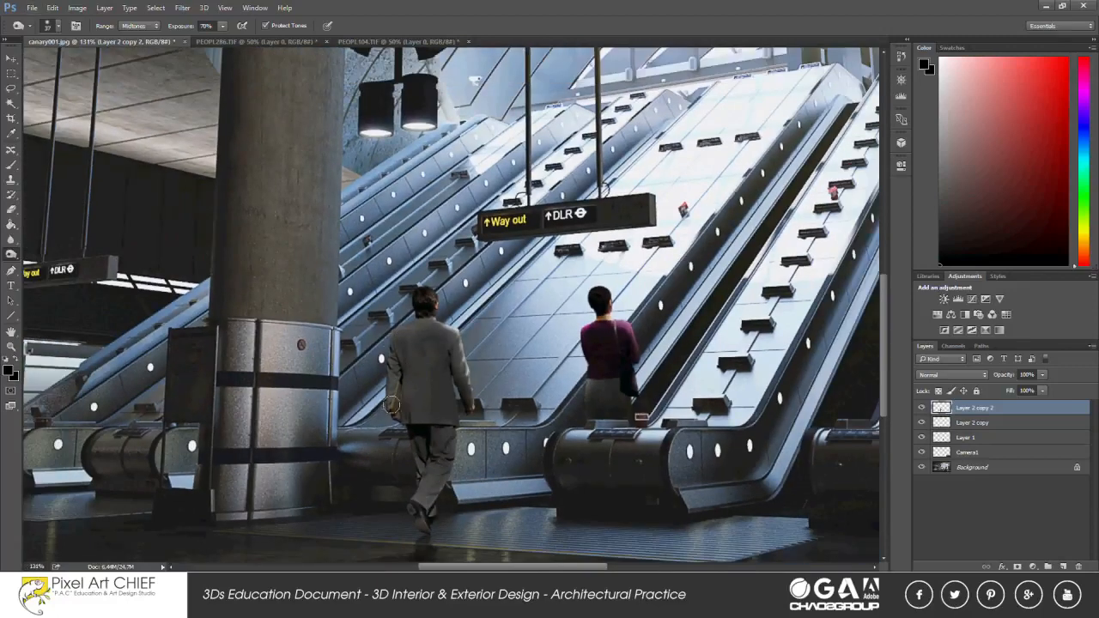
# Lighten highlights on the man's upper body using the Dodge tool with a resized brush.
pyautogui.rightClick(12, 254)
pyautogui.click(45, 253)
pyautogui.scroll(7, 452, 357)
pyautogui.rightClick(449, 287)
pyautogui.moveTo(526, 315); pyautogui.dragTo(531, 315)
pyautogui.press('Return')
pyautogui.click(419, 248)
# Resize the Dodge brush and lighten the man's right sleeve and lower legs at 75% exposure.
pyautogui.scroll(-4, 477, 354)
pyautogui.rightClick(477, 357)
pyautogui.moveTo(556, 386); pyautogui.dragTo(552, 386)
pyautogui.press('Return')
pyautogui.moveTo(465, 324); pyautogui.dragTo(481, 402)
pyautogui.scroll(-2, 461, 474)
pyautogui.moveTo(415, 527); pyautogui.dragTo(423, 429)
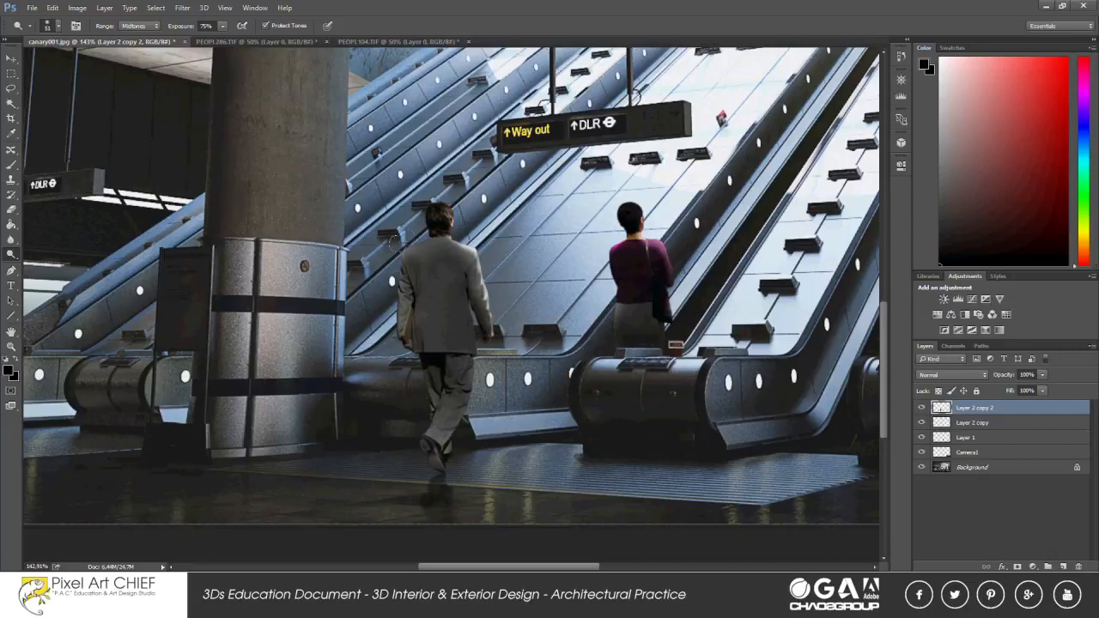
# Burn the shaded left shoulder and sleeve of the man's jacket and his lower trouser leg.
pyautogui.scroll(-5, 391, 350)
pyautogui.scroll(3, 379, 349)
pyautogui.rightClick(12, 254)
pyautogui.click(44, 265)
pyautogui.moveTo(404, 307); pyautogui.dragTo(400, 333)
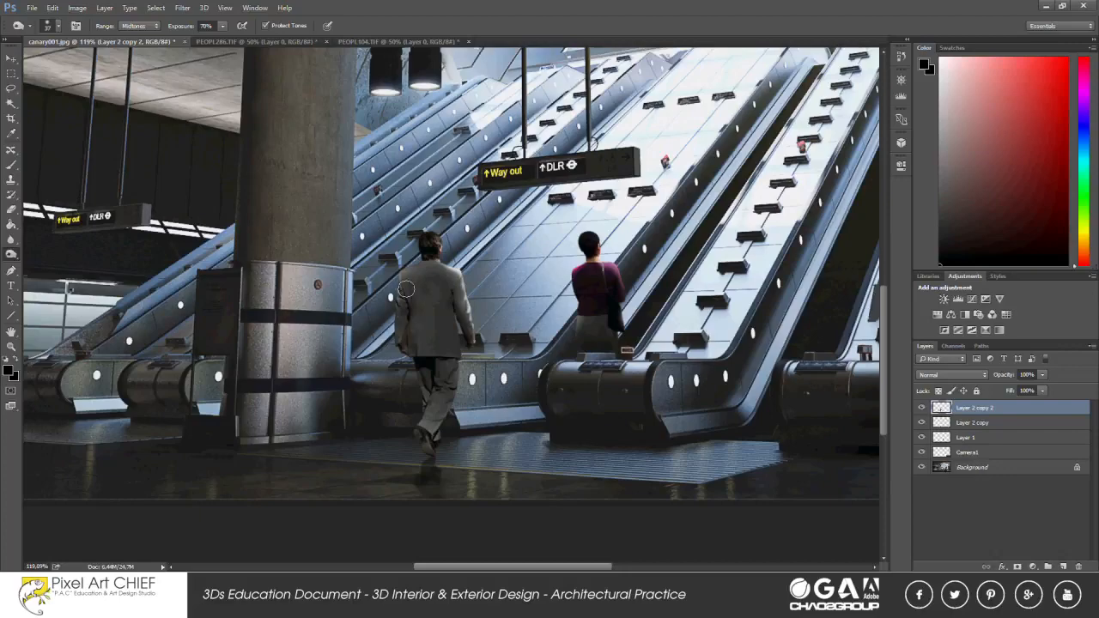
pyautogui.moveTo(422, 392); pyautogui.dragTo(431, 432)
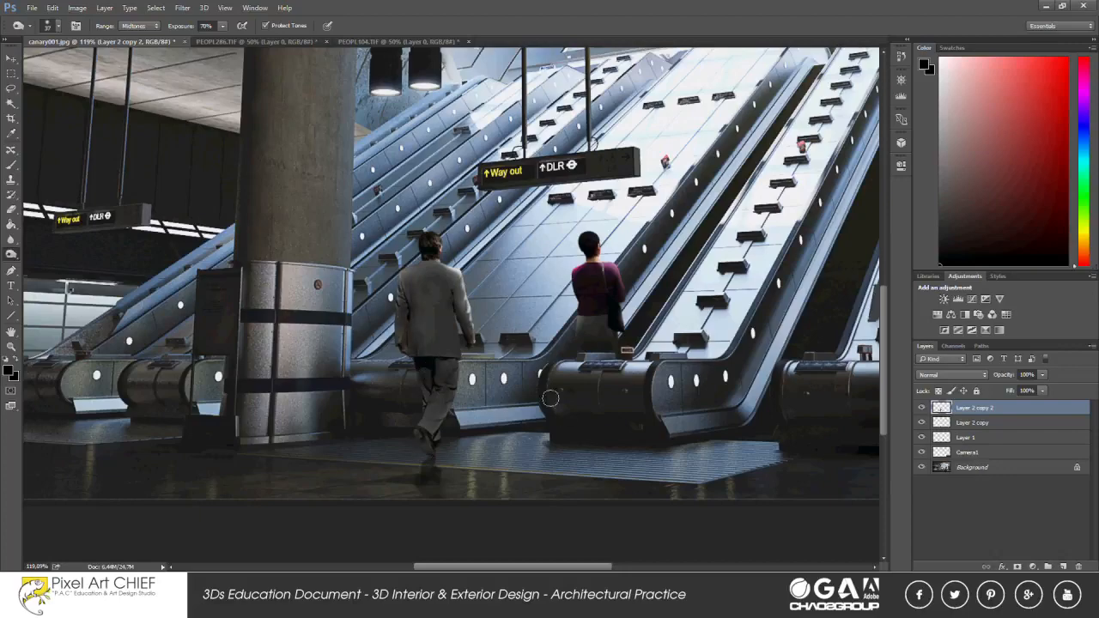
# Lighten the man's jacket softly using a large Dodge brush at 25% exposure.
pyautogui.scroll(-3, 563, 416)
pyautogui.scroll(6, 444, 322)
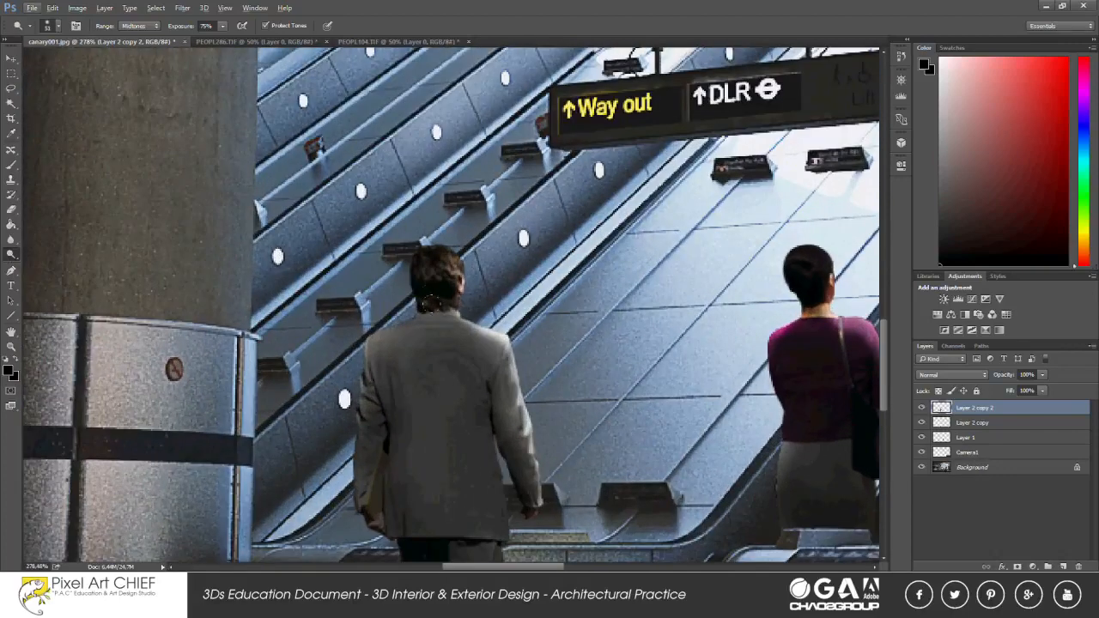
pyautogui.rightClick(569, 320)
pyautogui.click(677, 349)
pyautogui.click(132, 29)
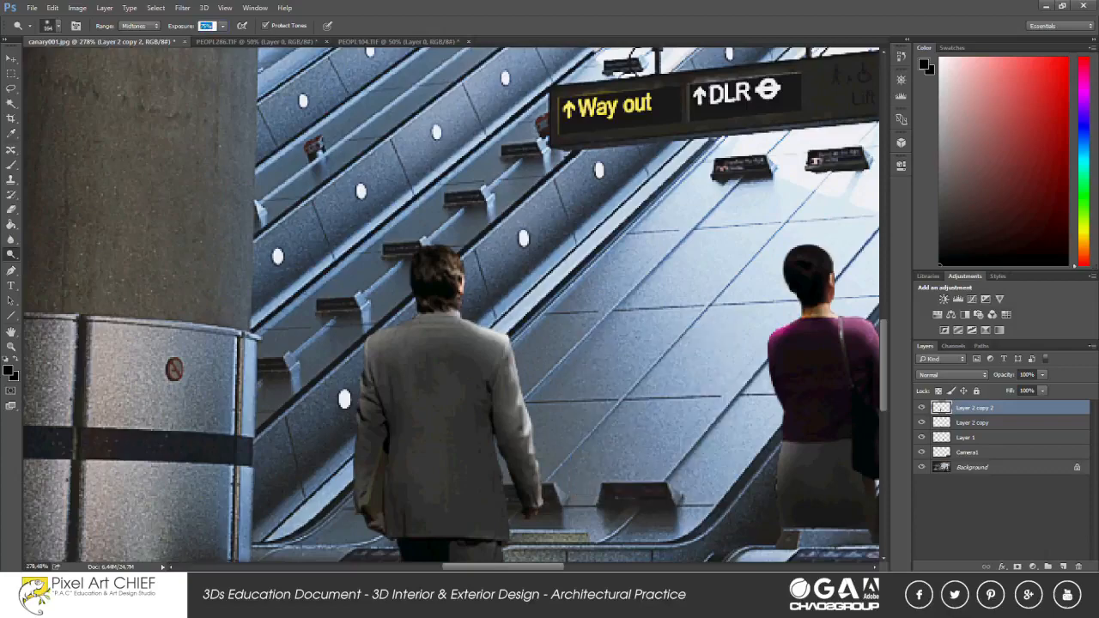
pyautogui.scroll(-4, 567, 343)
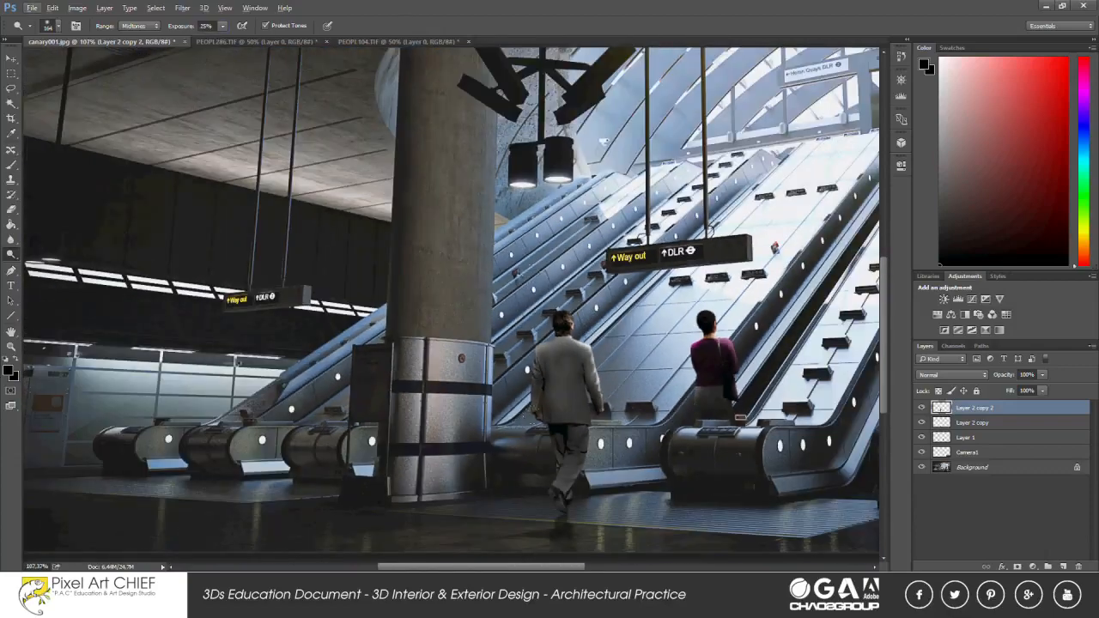
# Merge the walking man's layer with his floor reflection layer.
pyautogui.press('m')
pyautogui.scroll(-3, 506, 327)
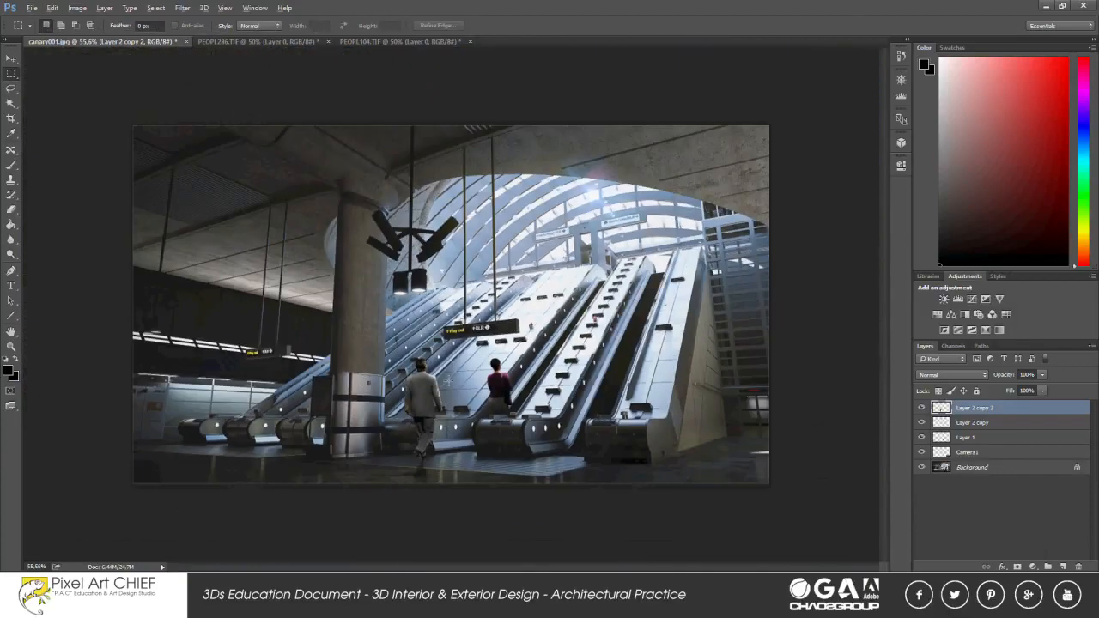
pyautogui.scroll(2, 443, 346)
pyautogui.keyDown('ctrl'); pyautogui.click(995, 427); pyautogui.keyUp('ctrl')
pyautogui.hotkey('ctrl', 'e')
# Free-transform the merged man and reflection, narrowing the layer's width to about 96.84%.
pyautogui.rightClick(443, 431)
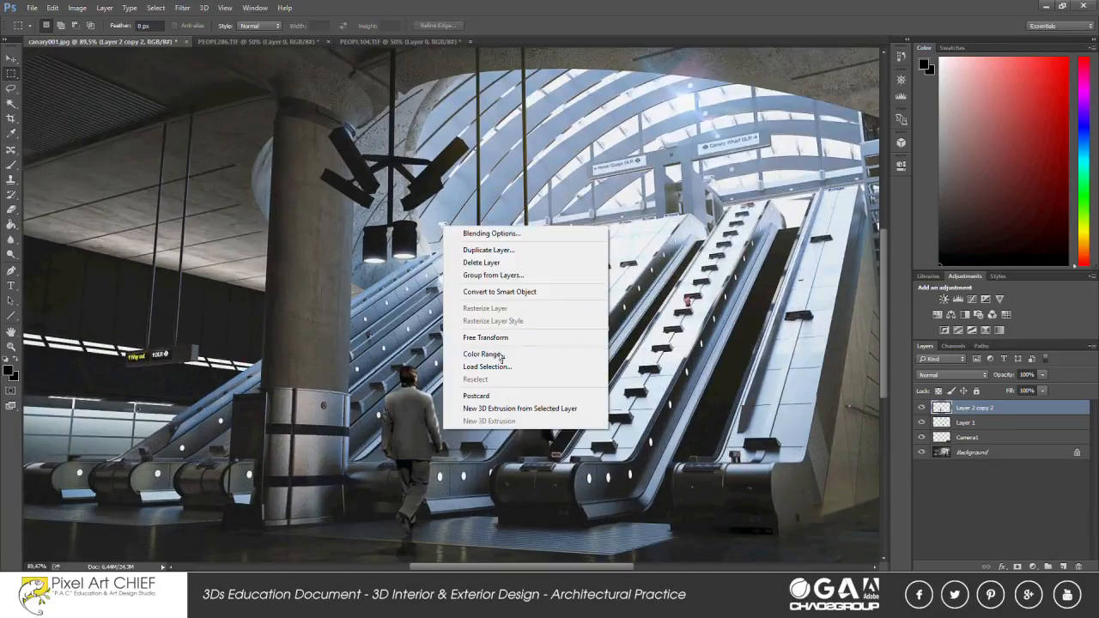
pyautogui.click(506, 337)
pyautogui.moveTo(445, 537); pyautogui.dragTo(443, 538)
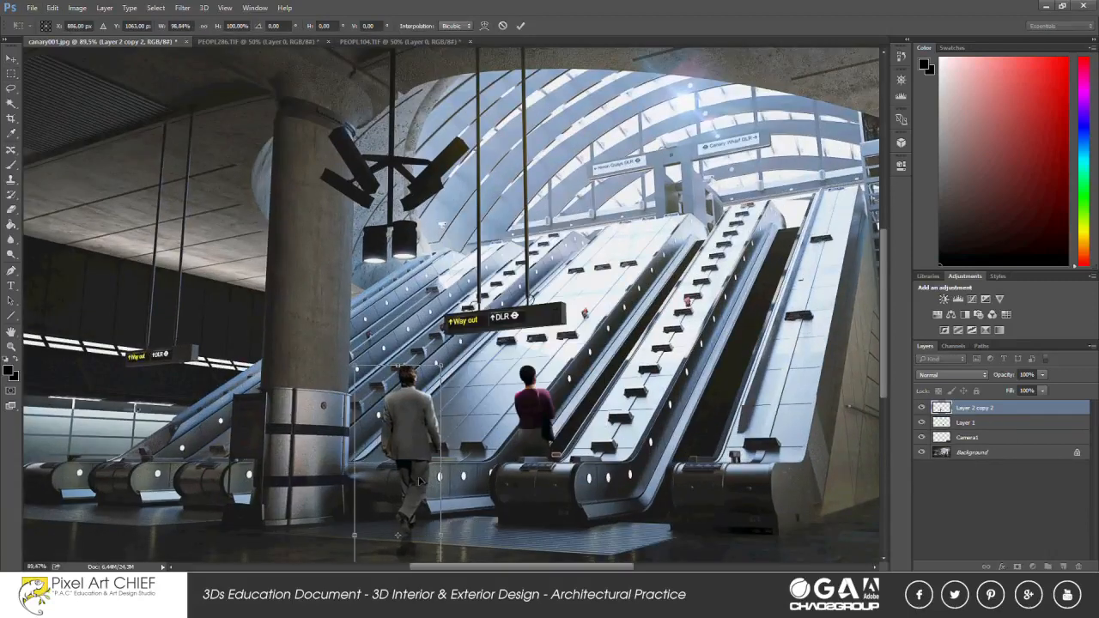
pyautogui.press('Return')
pyautogui.moveTo(438, 464); pyautogui.dragTo(476, 348)
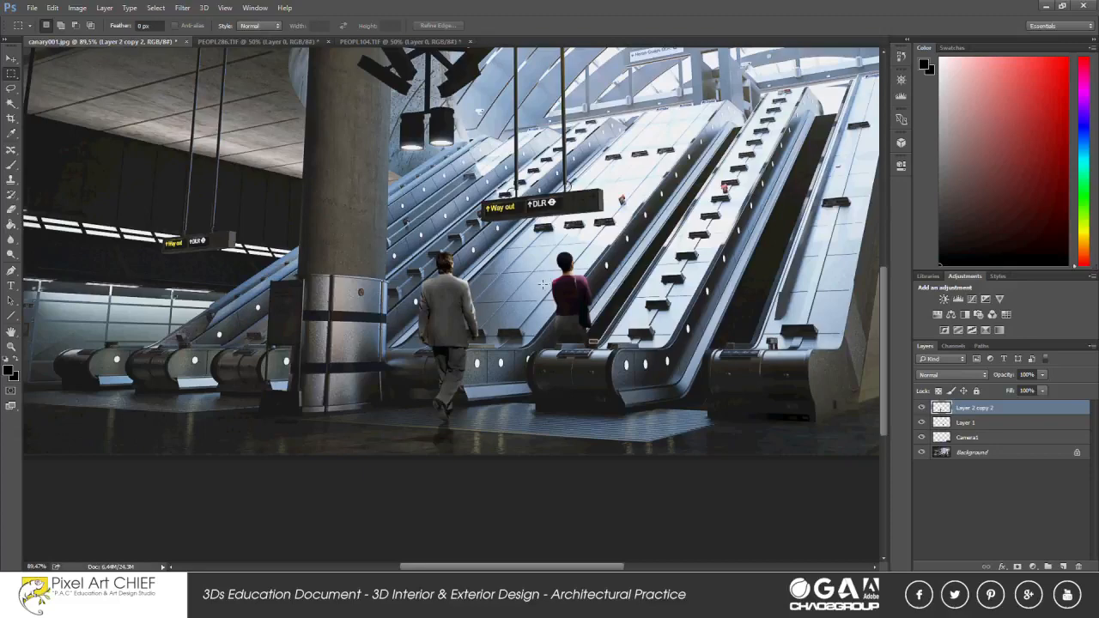
pyautogui.scroll(-1, 427, 378)
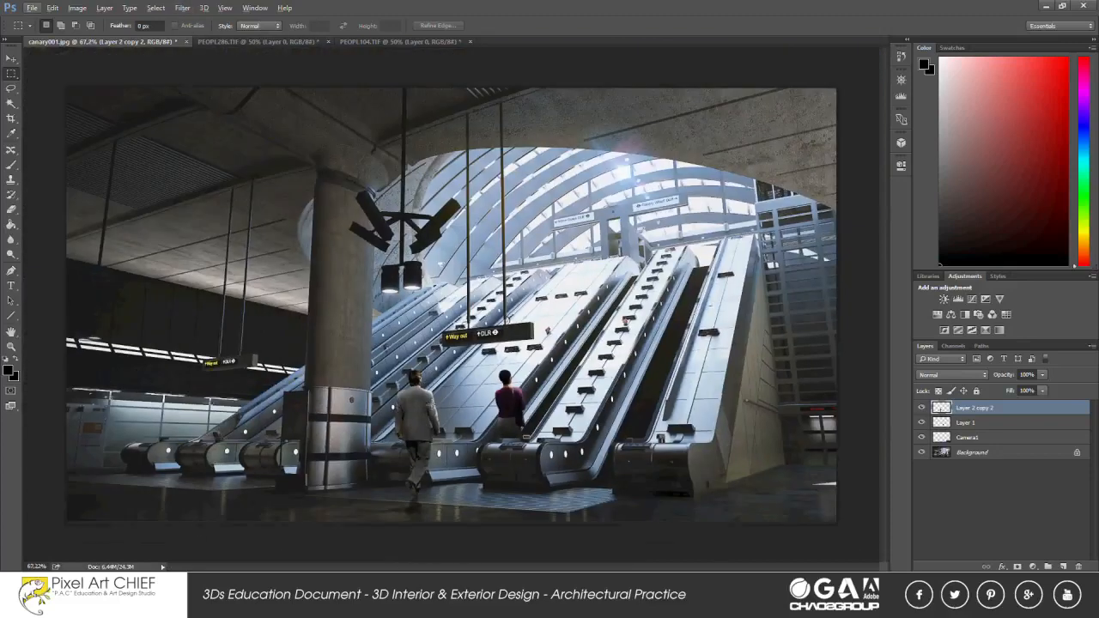
# Switch to the file explorer, open PEOPL106.TIF in Photoshop and convert its background into a regular layer.
pyautogui.hotkey('alt', 'Tab')
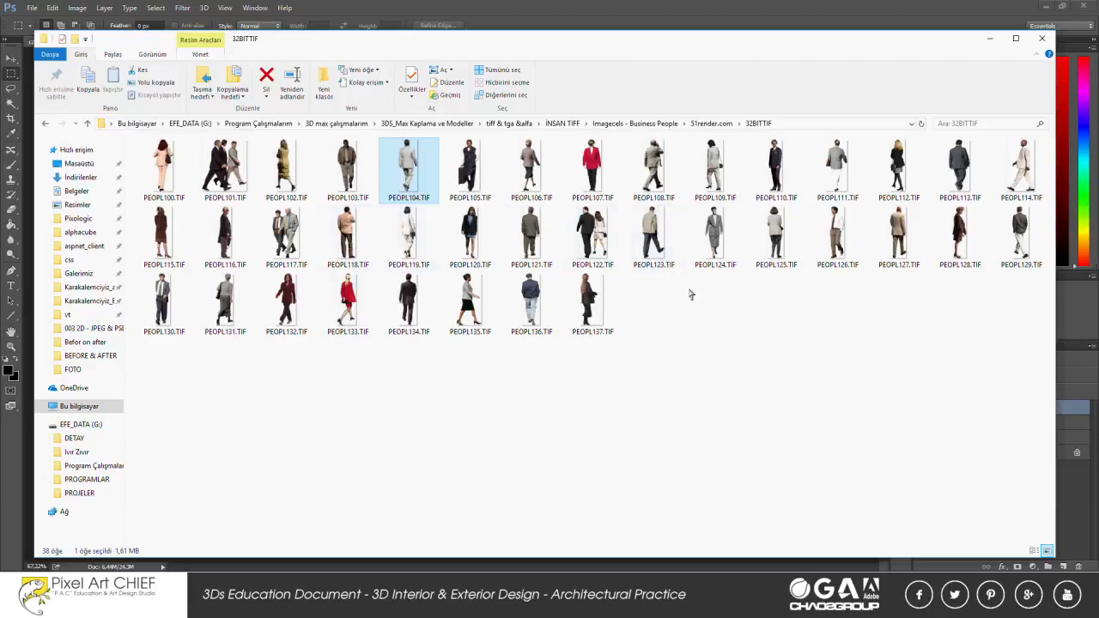
pyautogui.click(537, 190)
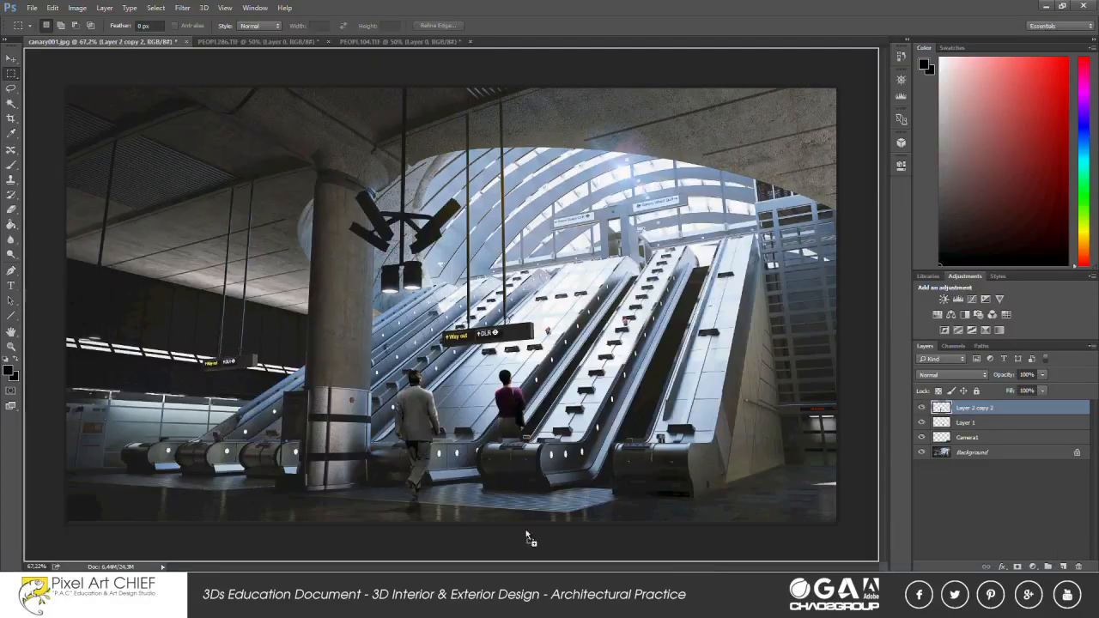
pyautogui.moveTo(527, 538); pyautogui.dragTo(434, 6)
pyautogui.rightClick(1016, 414)
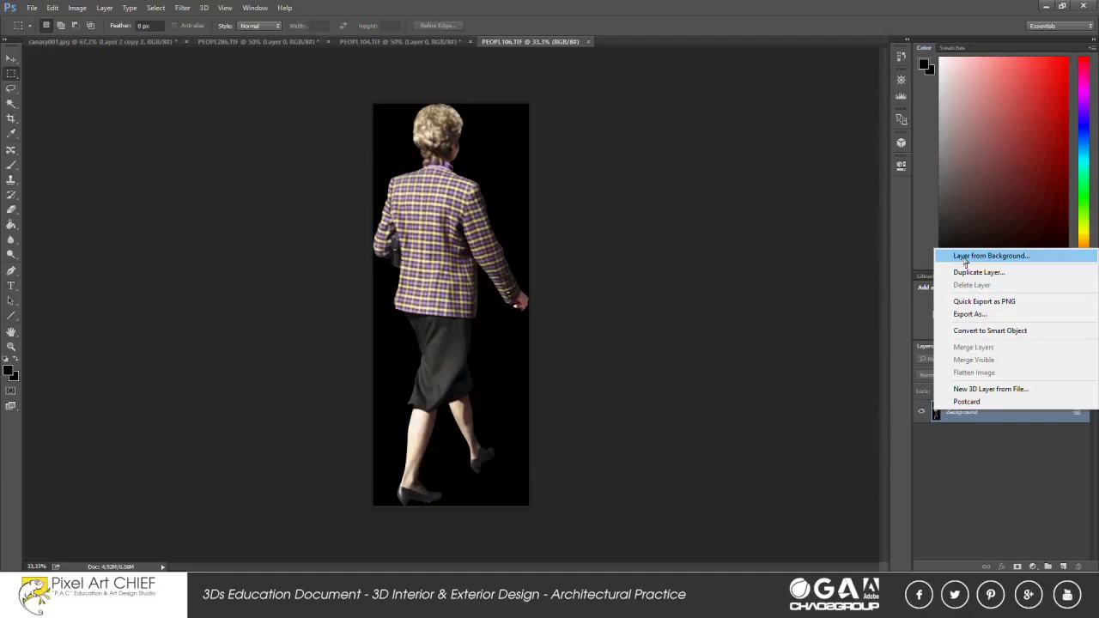
pyautogui.click(966, 258)
pyautogui.press('Return')
# Select the black background around the woman with the Magic Wand and delete it.
pyautogui.click(11, 103)
pyautogui.click(474, 172)
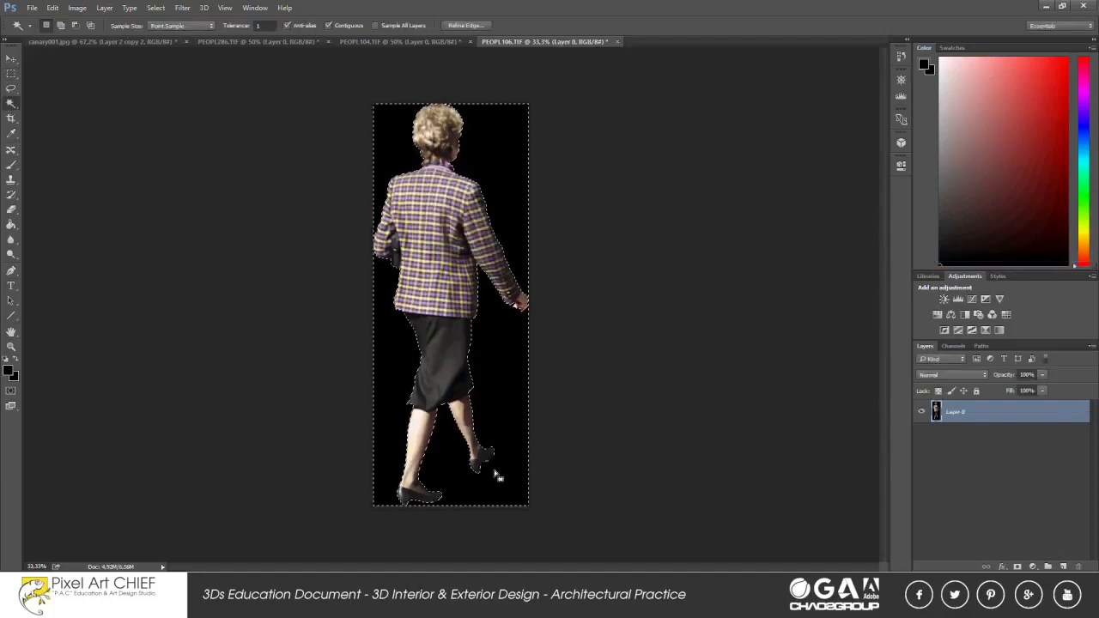
pyautogui.press('Delete')
# Bring the cut-out woman into canary001.jpg and scale her down with Free Transform in the left foreground.
pyautogui.click(103, 41)
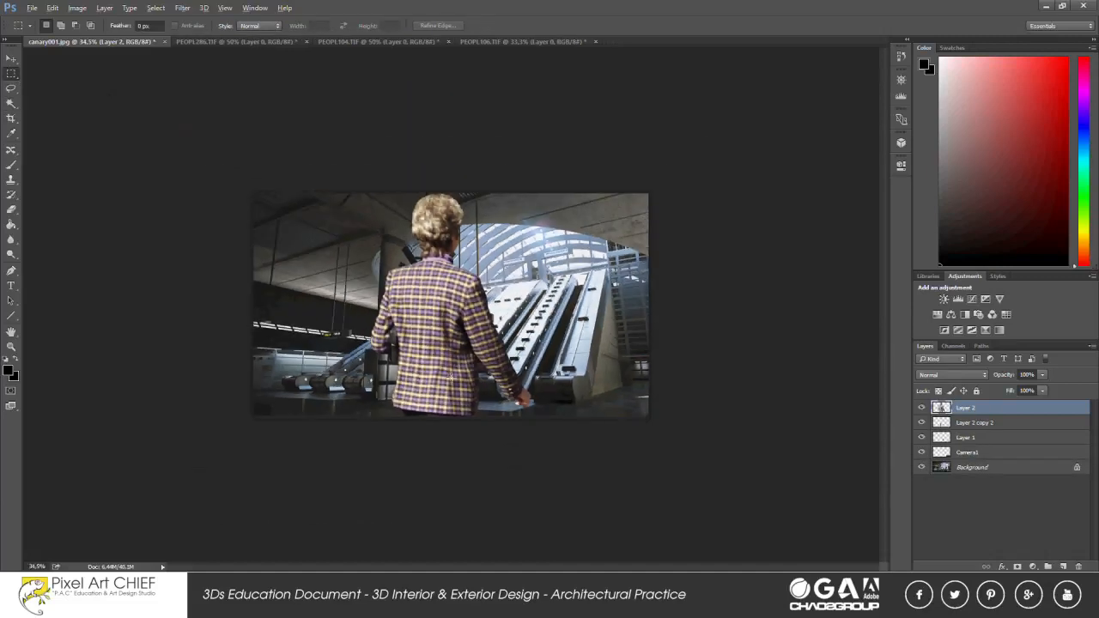
pyautogui.rightClick(442, 307)
pyautogui.click(505, 420)
pyautogui.moveTo(530, 194); pyautogui.dragTo(464, 407)
pyautogui.moveTo(409, 461); pyautogui.dragTo(309, 374)
pyautogui.moveTo(348, 315); pyautogui.dragTo(374, 321)
pyautogui.moveTo(329, 381); pyautogui.dragTo(292, 321)
# Refine the woman's scale and position beside the column, with her legs cut off by the image's lower edge.
pyautogui.scroll(3, 316, 429)
pyautogui.moveTo(344, 257); pyautogui.dragTo(318, 338)
pyautogui.moveTo(239, 337); pyautogui.dragTo(236, 328)
pyautogui.moveTo(274, 391); pyautogui.dragTo(271, 398)
pyautogui.press('Return')
pyautogui.scroll(3, 271, 398)
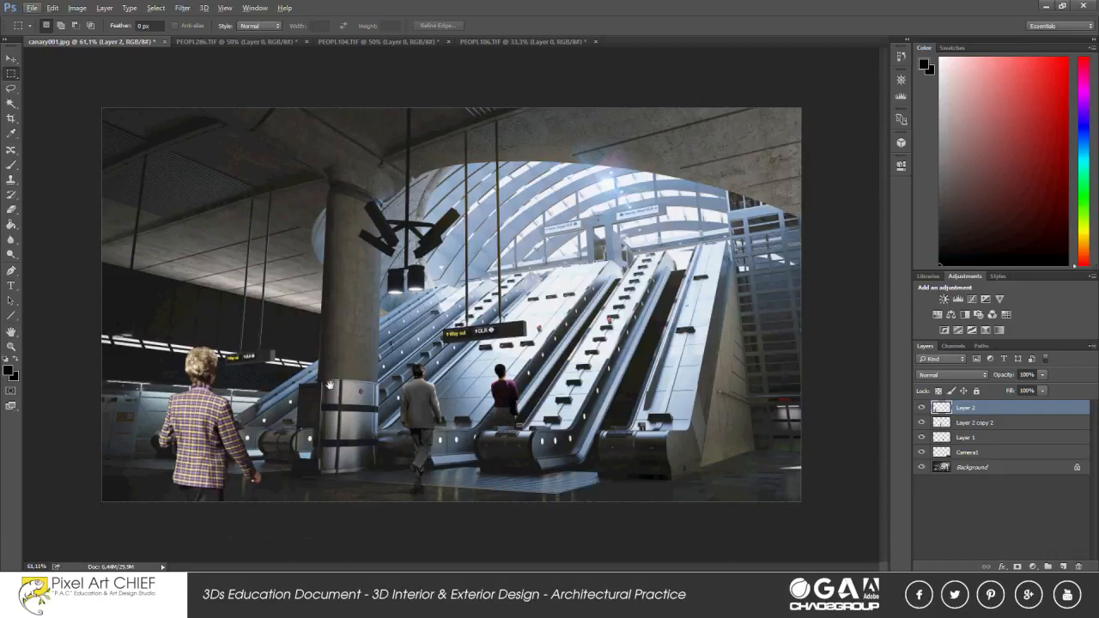
pyautogui.hotkey('ctrl', 'u')
pyautogui.moveTo(904, 315); pyautogui.dragTo(887, 315)
pyautogui.click(1057, 182)
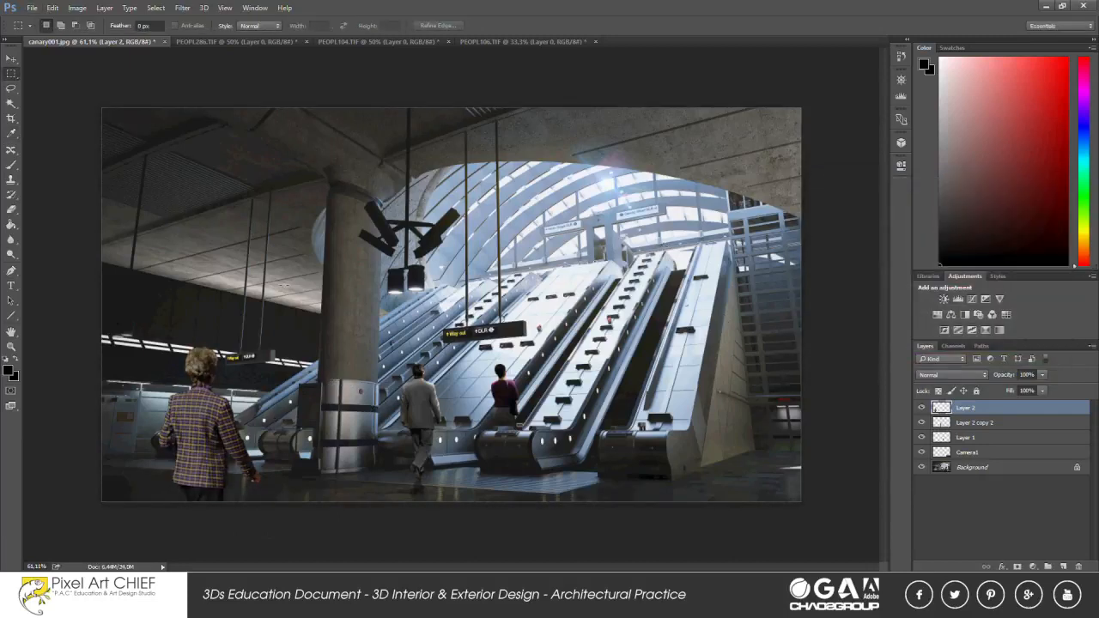
# Duplicate the woman's layer and darken the duplicate by lowering Lightness in Hue/Saturation.
pyautogui.rightClick(952, 414)
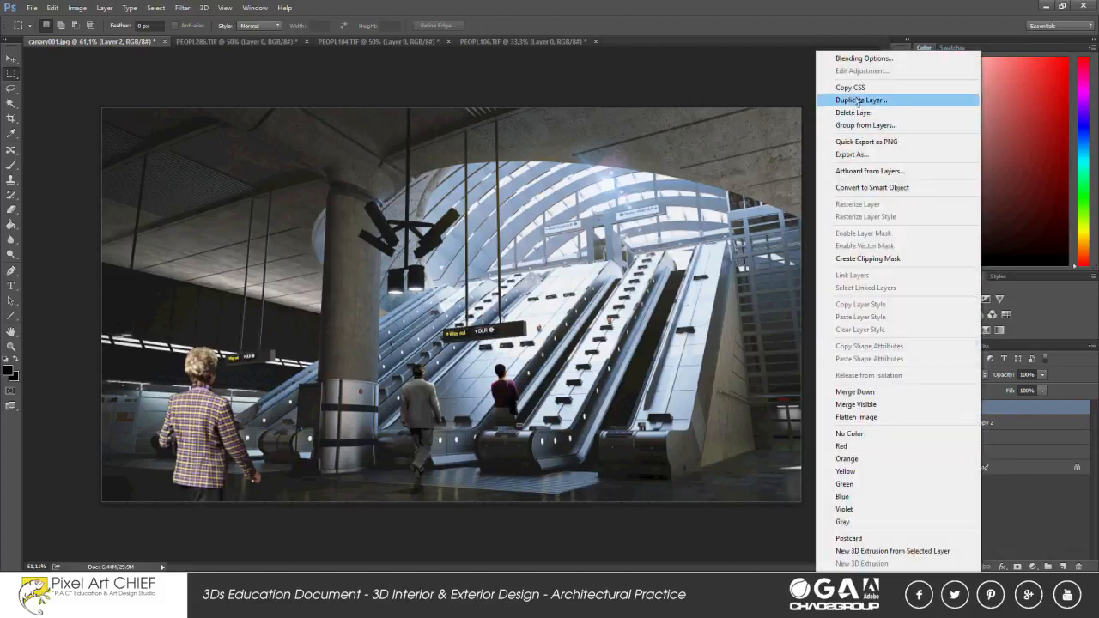
pyautogui.click(859, 104)
pyautogui.hotkey('ctrl', 'u')
pyautogui.moveTo(887, 321); pyautogui.dragTo(885, 323)
pyautogui.click(1023, 203)
# Adjust the eraser's opacity and erase the woman's dark duplicate along her right arm, shoulder and head.
pyautogui.press('e')
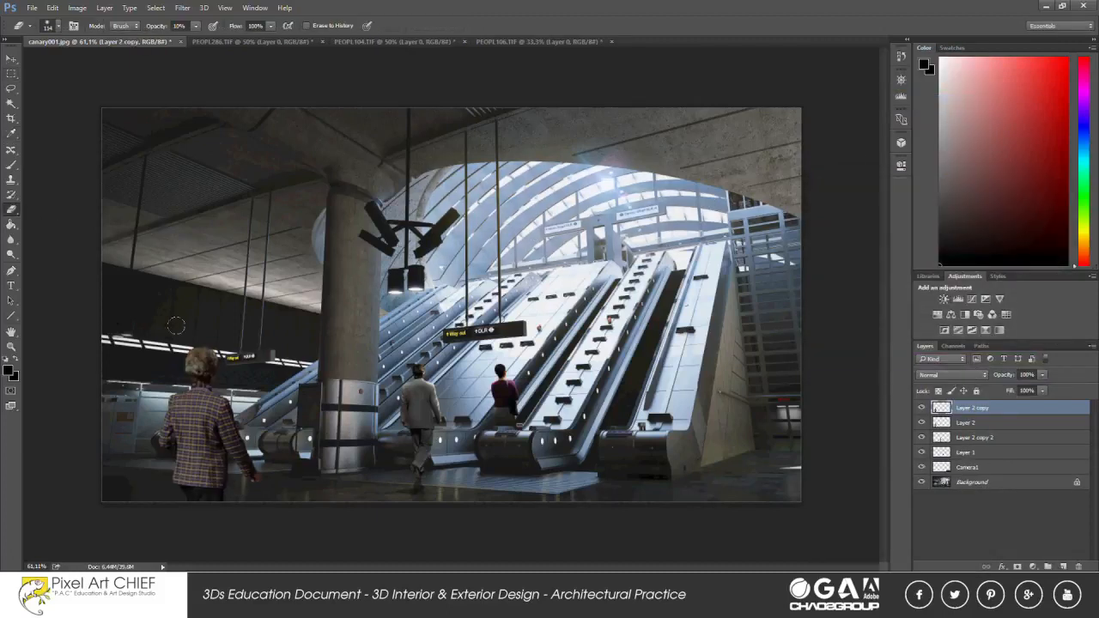
pyautogui.click(178, 26)
pyautogui.press('Return')
pyautogui.moveTo(258, 442); pyautogui.dragTo(259, 468)
pyautogui.moveTo(229, 399); pyautogui.dragTo(218, 369)
# Merge the woman's two layers and burn the left side of her jacket with a resized brush.
pyautogui.rightClick(11, 255)
pyautogui.click(53, 263)
pyautogui.keyDown('ctrl'); pyautogui.click(977, 425); pyautogui.keyUp('ctrl')
pyautogui.hotkey('ctrl', 'e')
pyautogui.rightClick(200, 413)
pyautogui.moveTo(268, 422); pyautogui.dragTo(281, 421)
pyautogui.moveTo(184, 406); pyautogui.dragTo(189, 478)
# Dodge the upper left part of the woman's jacket at 25% exposure.
pyautogui.rightClick(11, 256)
pyautogui.click(52, 253)
pyautogui.moveTo(184, 411)
pyautogui.mouseDown()
pyautogui.moveTo(218, 409)
pyautogui.moveTo(199, 395)
pyautogui.mouseUp()
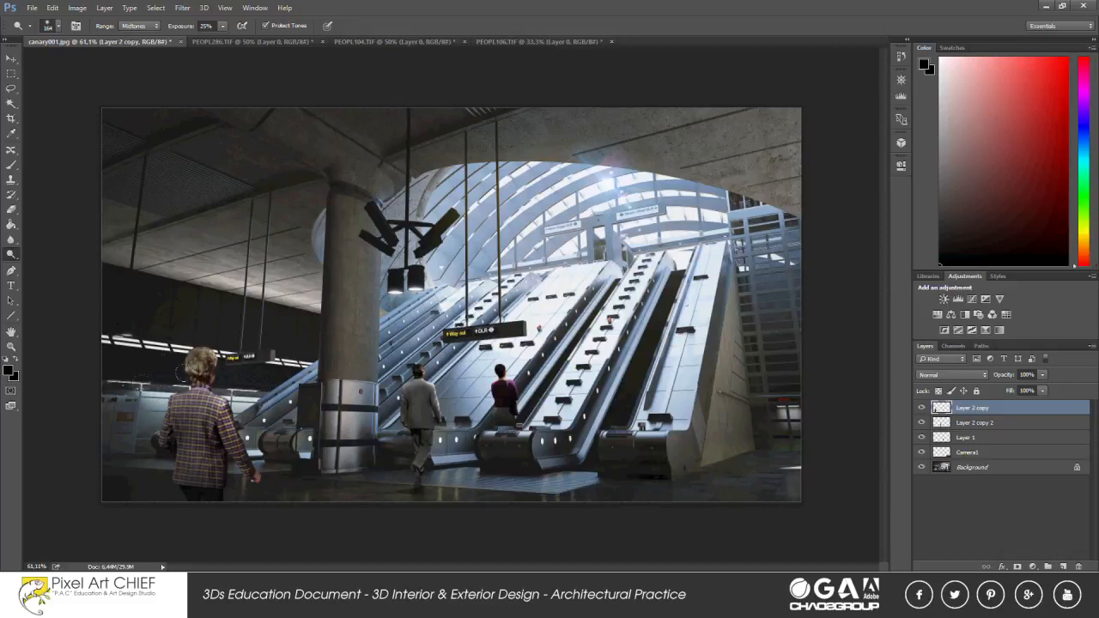
# Burn the midtones of the woman's hair and the back of her jacket.
pyautogui.rightClick(11, 255)
pyautogui.click(49, 263)
pyautogui.moveTo(194, 360); pyautogui.dragTo(221, 436)
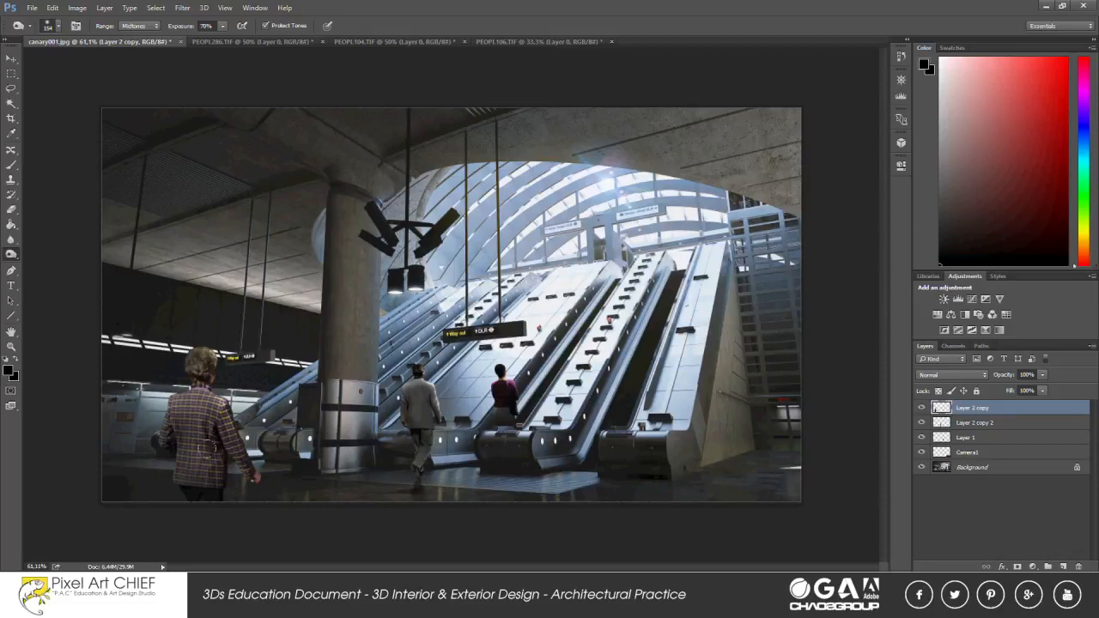
pyautogui.click(11, 73)
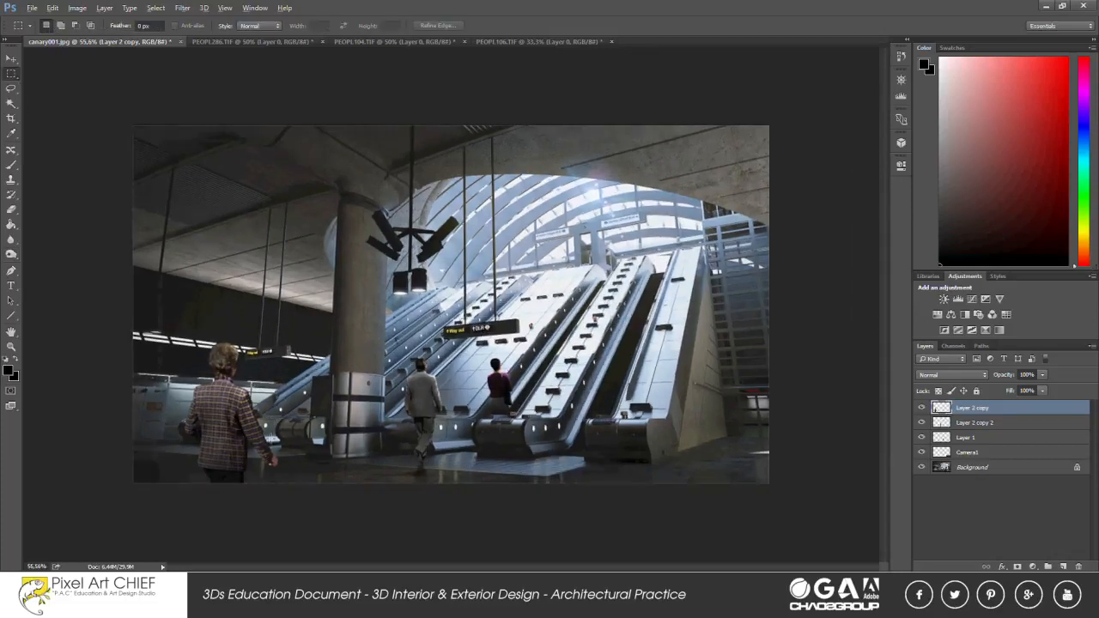
# Dodge the midtones on the right side and sleeve of the woman's plaid jacket with a resized brush at 25% exposure.
pyautogui.click(11, 254)
pyautogui.click(50, 254)
pyautogui.scroll(4, 200, 453)
pyautogui.rightClick(190, 450)
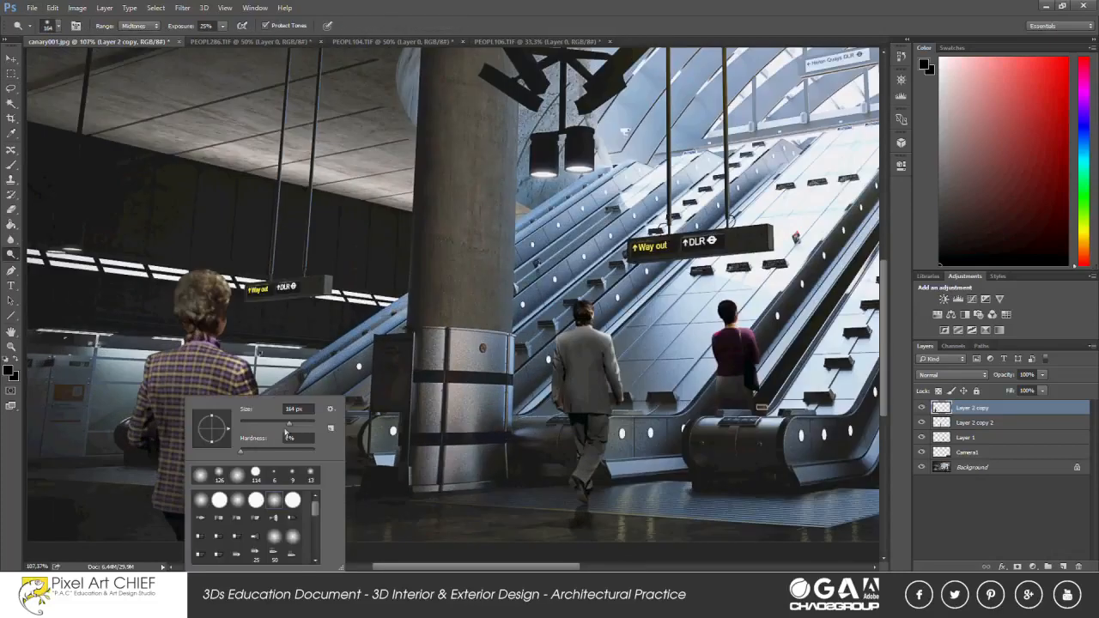
pyautogui.click(240, 350)
pyautogui.rightClick(246, 349)
pyautogui.moveTo(306, 376); pyautogui.dragTo(309, 376)
pyautogui.click(253, 371)
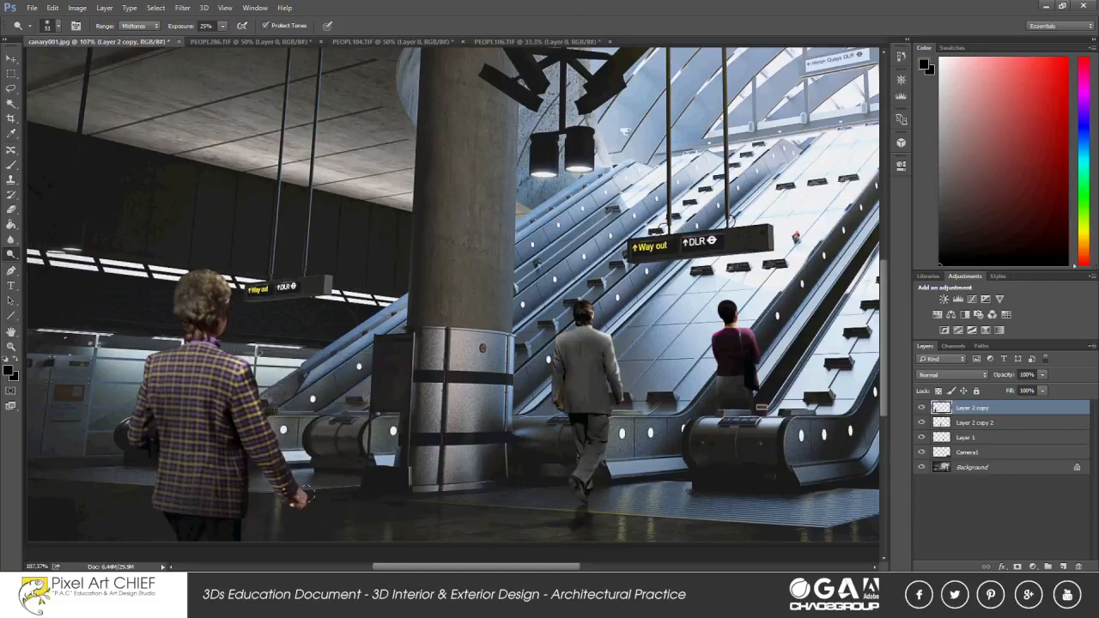
pyautogui.scroll(-2, 222, 310)
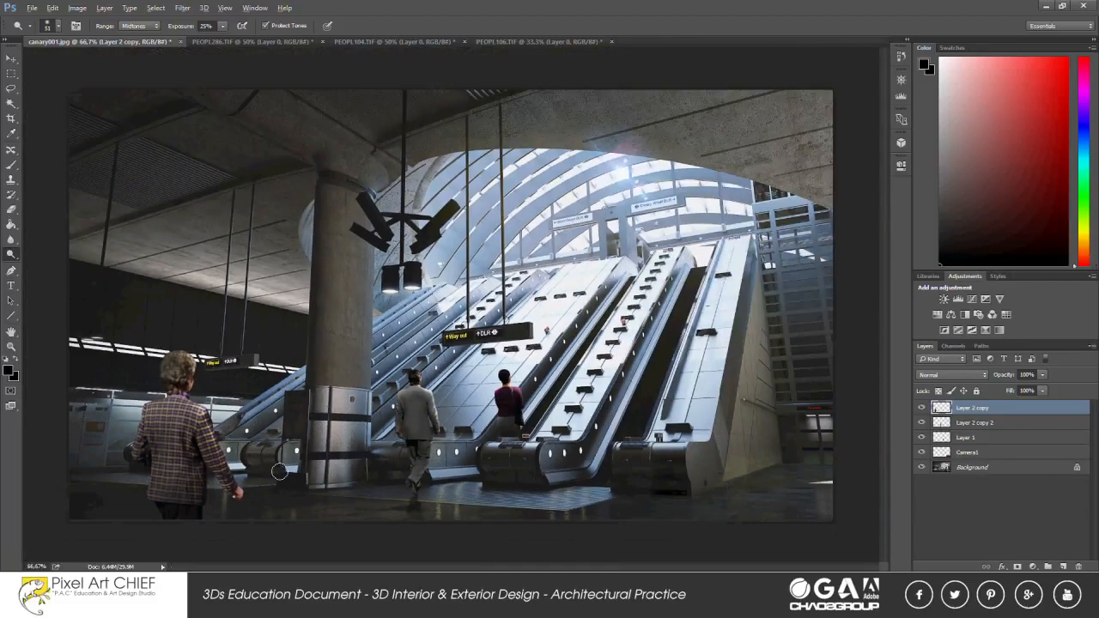
# Duplicate the foreground woman's layer.
pyautogui.click(11, 74)
pyautogui.rightClick(967, 414)
pyautogui.click(850, 98)
pyautogui.press('Return')
# Apply a Motion Blur to the duplicated woman layer, adjusting its angle and distance.
pyautogui.click(182, 8)
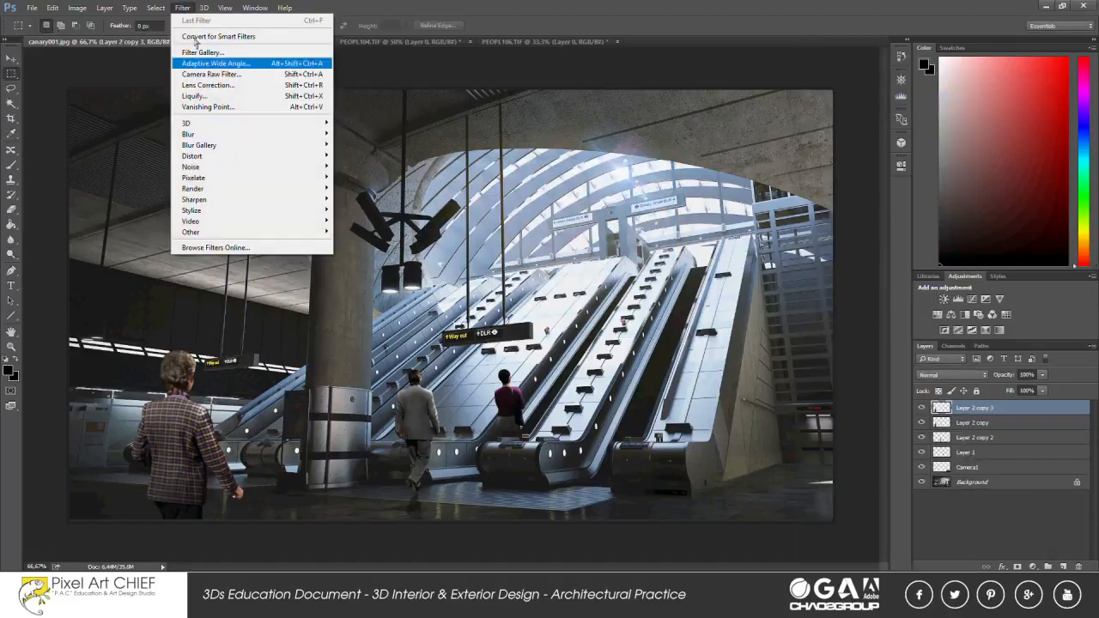
pyautogui.moveTo(215, 134)
pyautogui.click(361, 198)
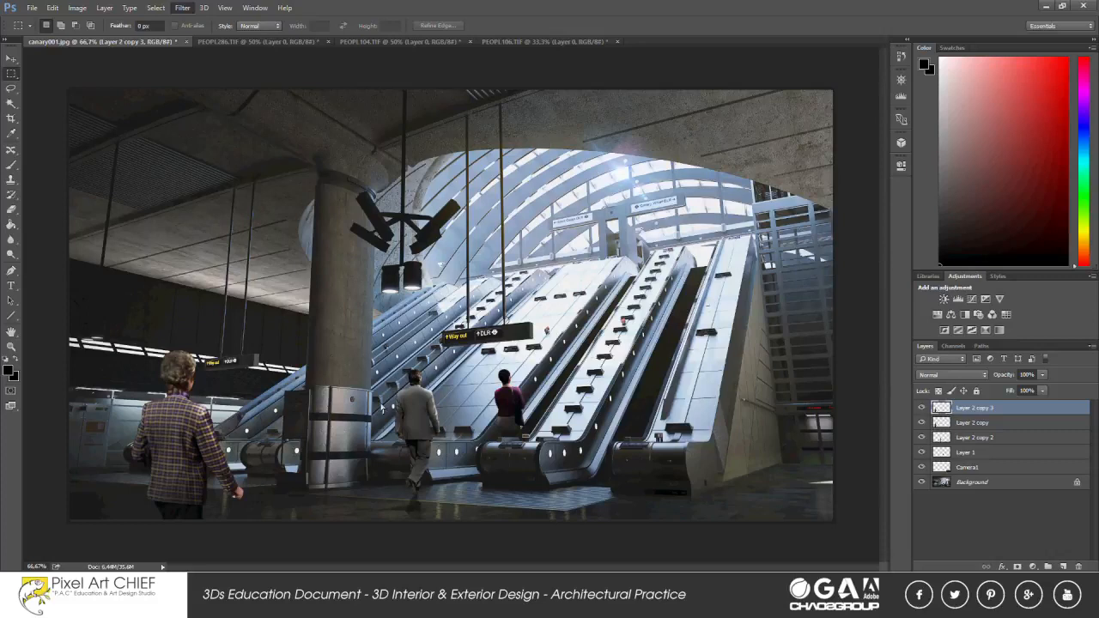
pyautogui.moveTo(798, 369); pyautogui.dragTo(795, 369)
pyautogui.click(858, 329)
pyautogui.click(858, 332)
pyautogui.click(857, 333)
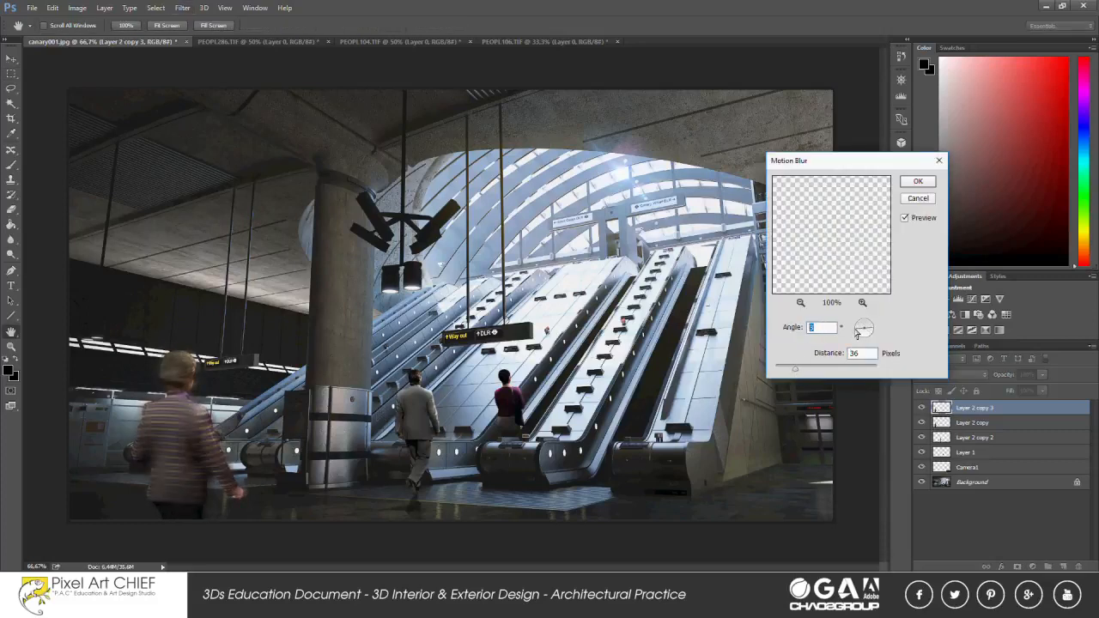
pyautogui.click(859, 333)
pyautogui.moveTo(805, 366); pyautogui.dragTo(794, 377)
pyautogui.press('Return')
# Reduce the opacity of the woman's sharp layer to about 20% and merge it with the blurred copy.
pyautogui.click(981, 425)
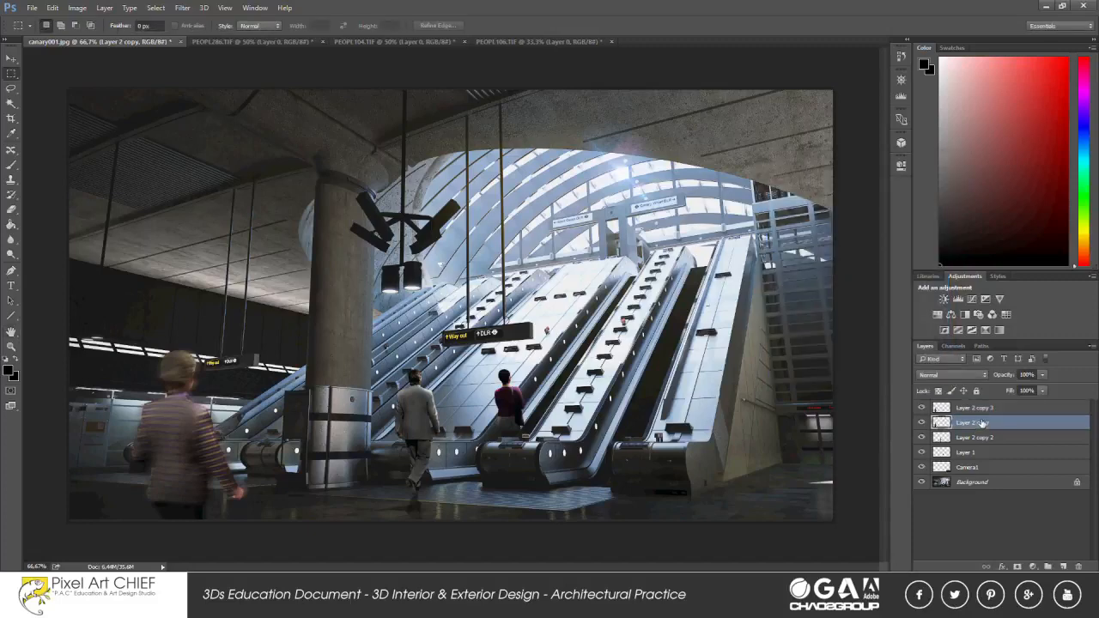
pyautogui.moveTo(1040, 389); pyautogui.dragTo(1014, 391)
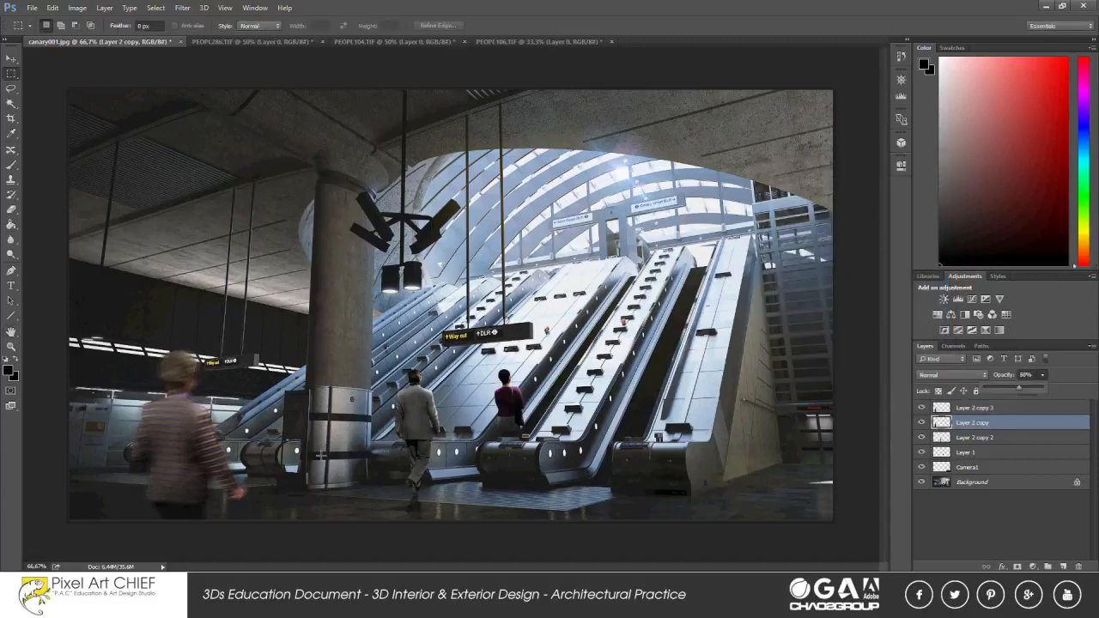
pyautogui.scroll(10, 202, 452)
pyautogui.moveTo(201, 452); pyautogui.dragTo(427, 385)
pyautogui.click(1042, 375)
pyautogui.moveTo(1034, 389); pyautogui.dragTo(1023, 395)
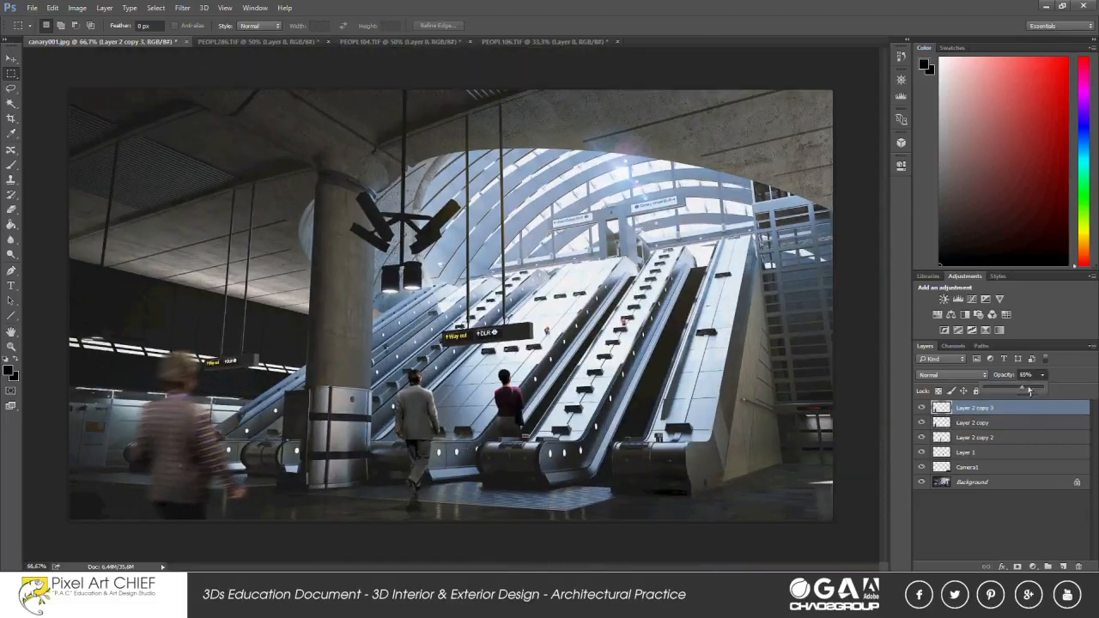
pyautogui.moveTo(1029, 391); pyautogui.dragTo(1068, 392)
pyautogui.click(972, 423)
pyautogui.click(1042, 391)
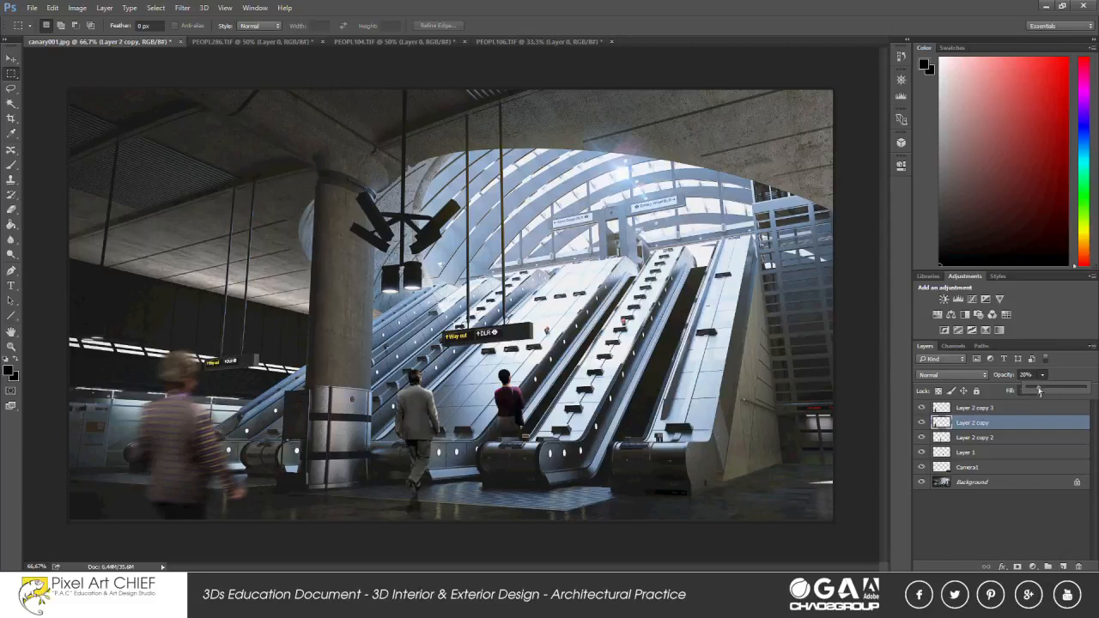
pyautogui.keyDown('shift'); pyautogui.click(983, 409); pyautogui.keyUp('shift')
pyautogui.hotkey('ctrl', 'e')
# Scale the blurred woman down slightly with Free Transform and reposition her closer to the column.
pyautogui.scroll(-2, 196, 309)
pyautogui.click(11, 59)
pyautogui.moveTo(268, 406); pyautogui.dragTo(240, 408)
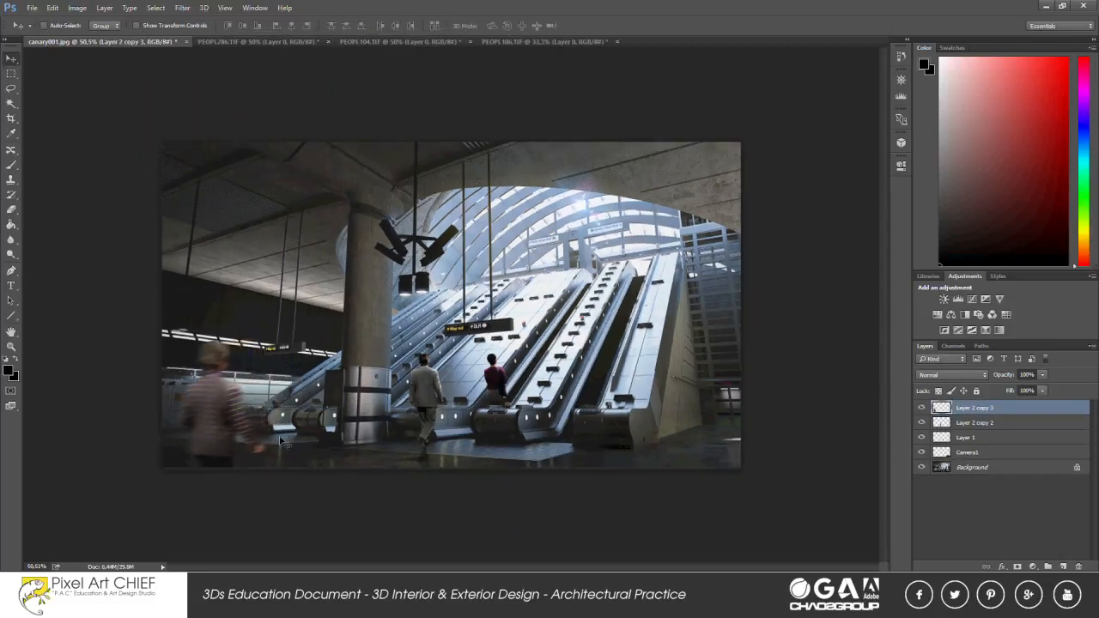
pyautogui.press('m')
pyautogui.rightClick(226, 291)
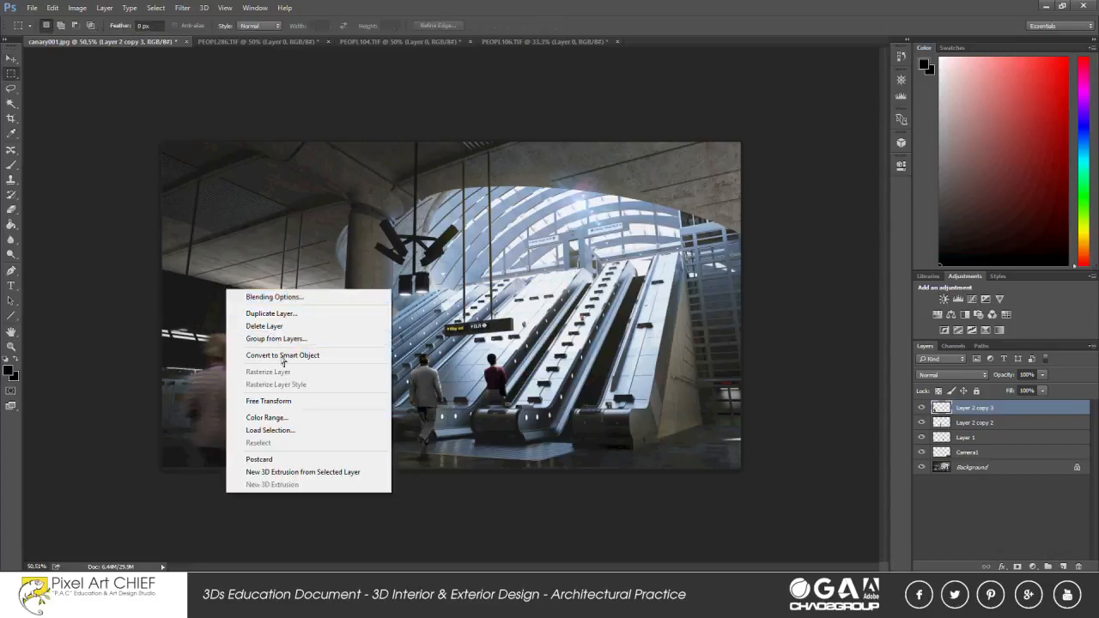
pyautogui.click(282, 401)
pyautogui.moveTo(180, 334); pyautogui.dragTo(192, 360)
pyautogui.moveTo(249, 422); pyautogui.dragTo(243, 407)
pyautogui.press('Return')
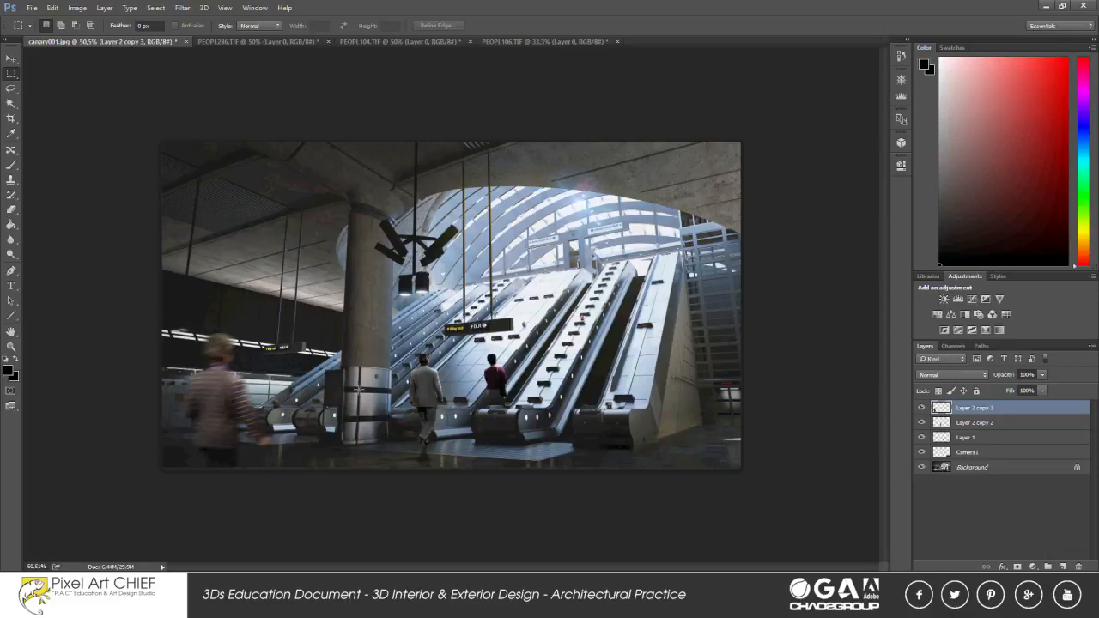
pyautogui.press('v')
pyautogui.moveTo(239, 428); pyautogui.dragTo(287, 433)
pyautogui.scroll(3, 436, 468)
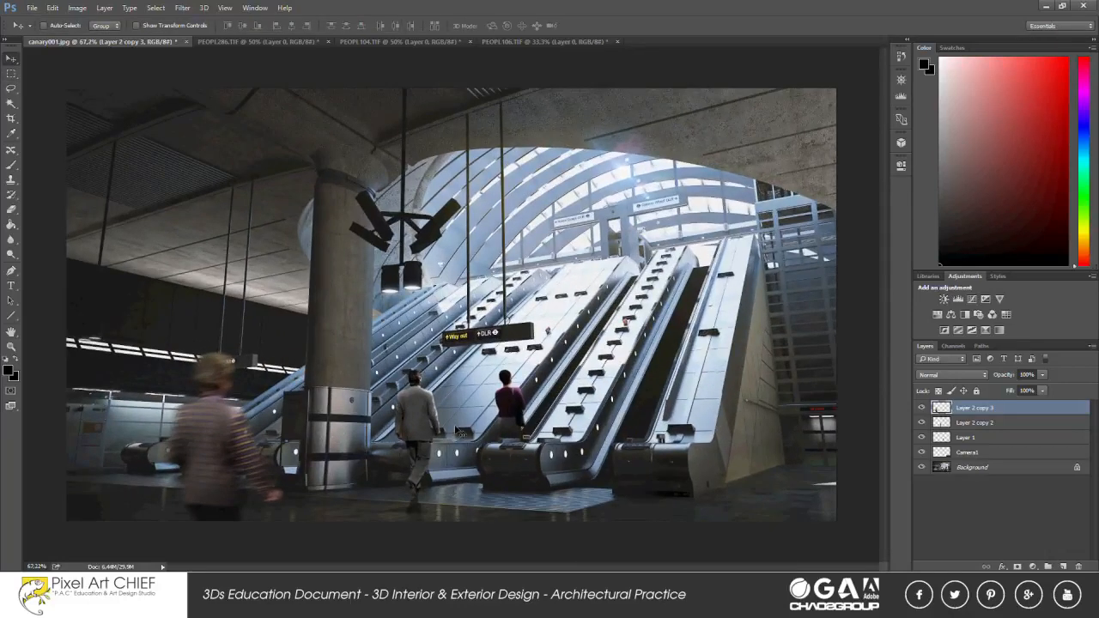
# Merge the layers of the three people into a single layer.
pyautogui.scroll(1, 438, 478)
pyautogui.keyDown('shift'); pyautogui.click(993, 441); pyautogui.keyUp('shift')
pyautogui.hotkey('ctrl', 'e')
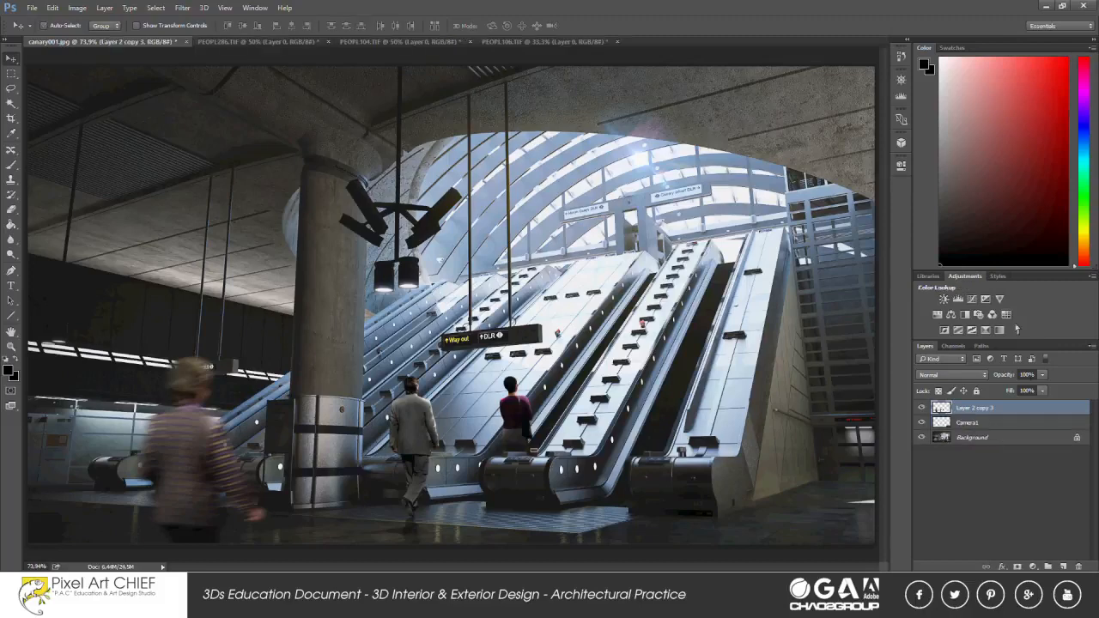
# Add a Color Lookup adjustment using the Kodak 5218 Kodak 2395 (by Adobe).cube LUT and lower its opacity.
pyautogui.click(1006, 314)
pyautogui.click(826, 193)
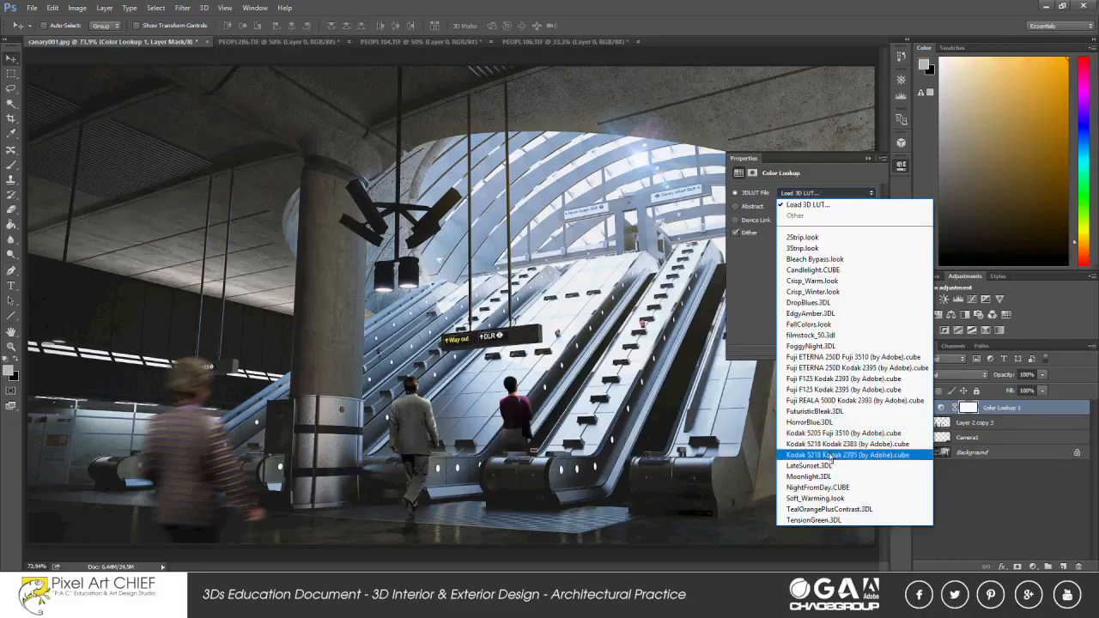
pyautogui.click(837, 454)
pyautogui.click(1041, 374)
pyautogui.moveTo(1041, 388); pyautogui.dragTo(1015, 392)
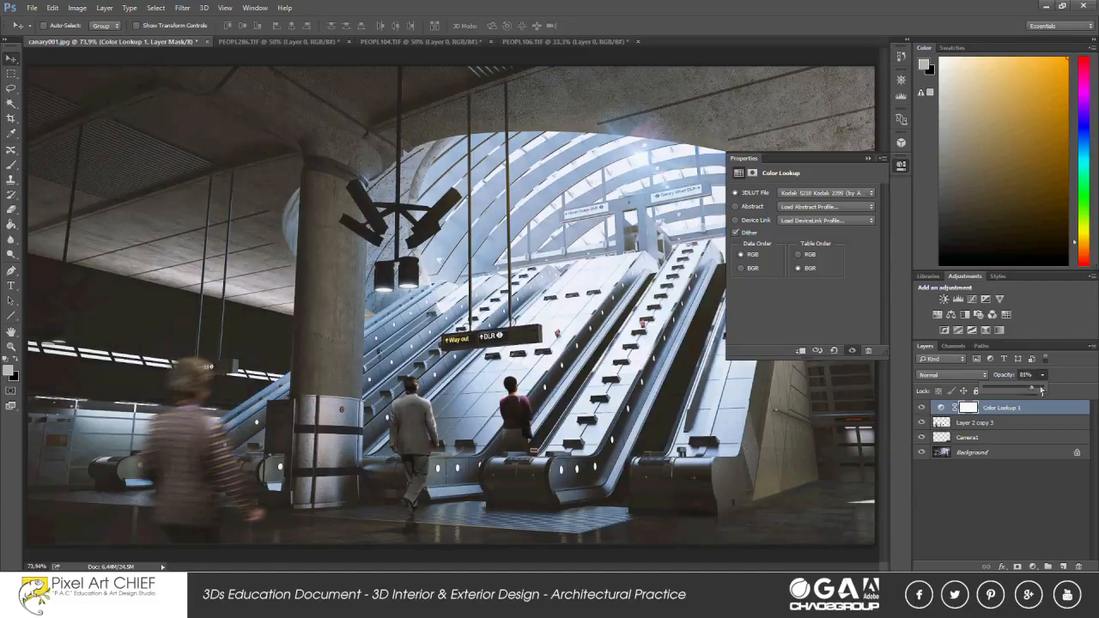
# Merge the Color Lookup adjustment into the people layer and toggle the merged layer's visibility to compare.
pyautogui.hotkey('ctrl', 'e')
pyautogui.click(922, 407)
pyautogui.click(922, 408)
pyautogui.click(868, 158)
pyautogui.scroll(-3, 470, 368)
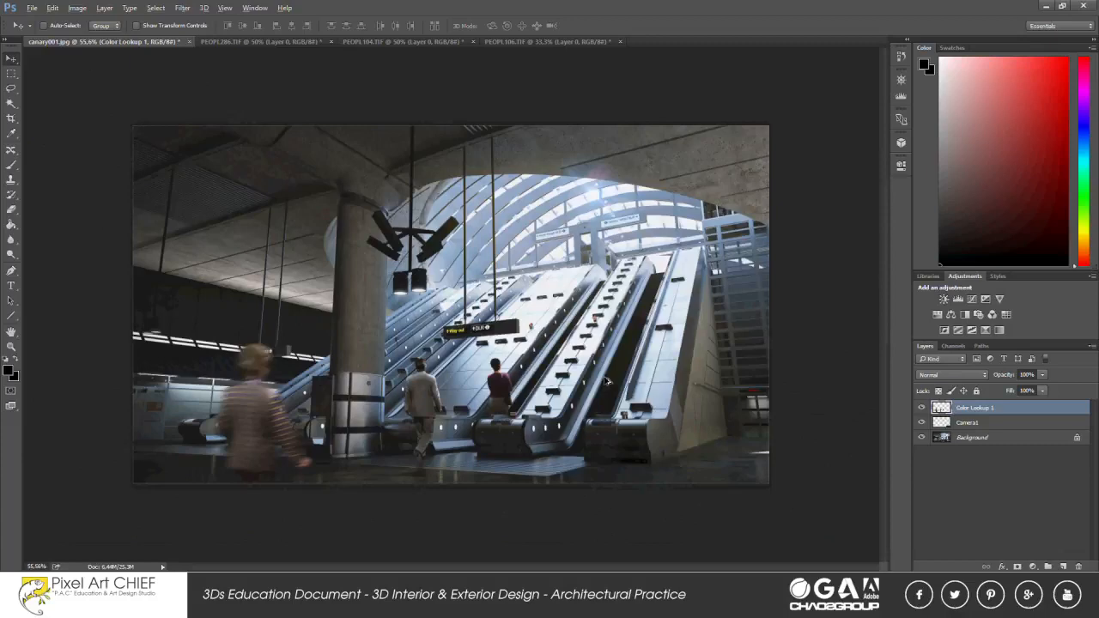
pyautogui.scroll(2, 470, 367)
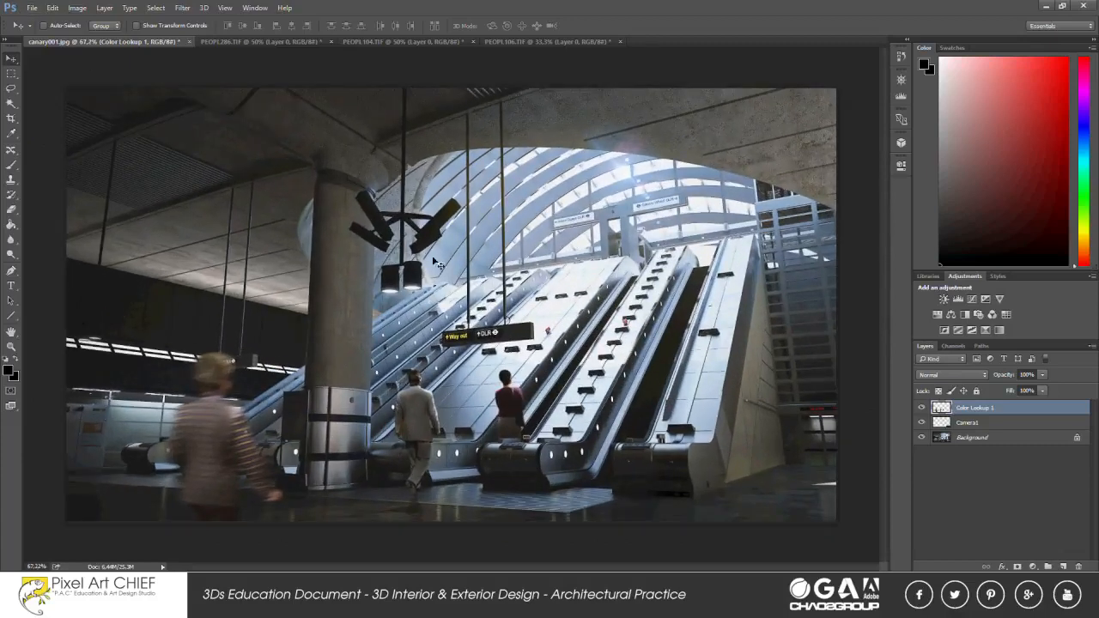
pyautogui.click(32, 8)
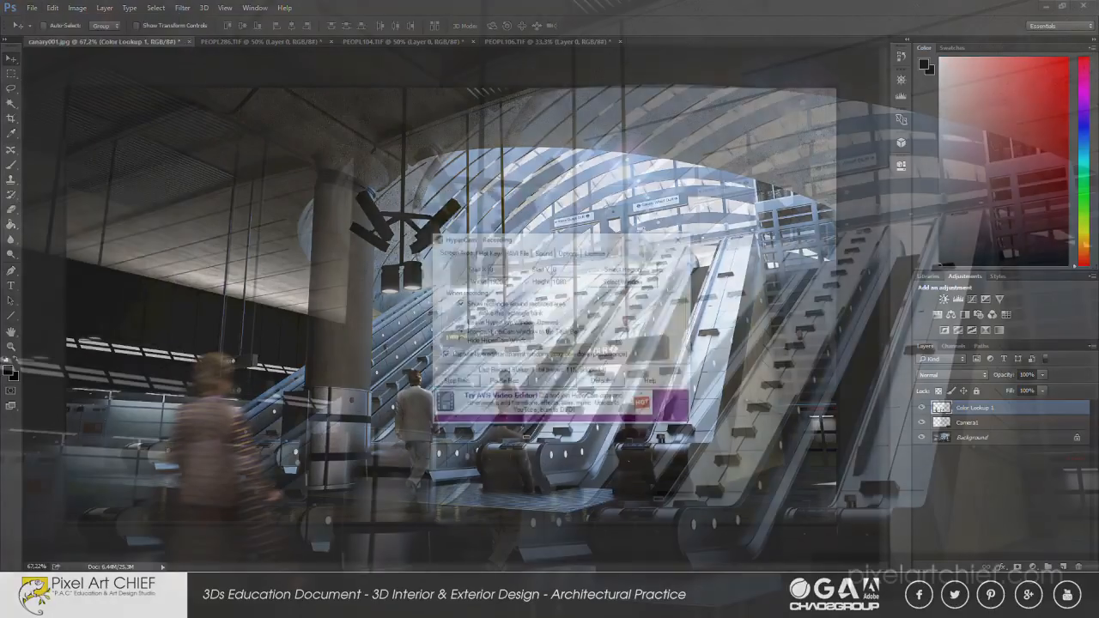